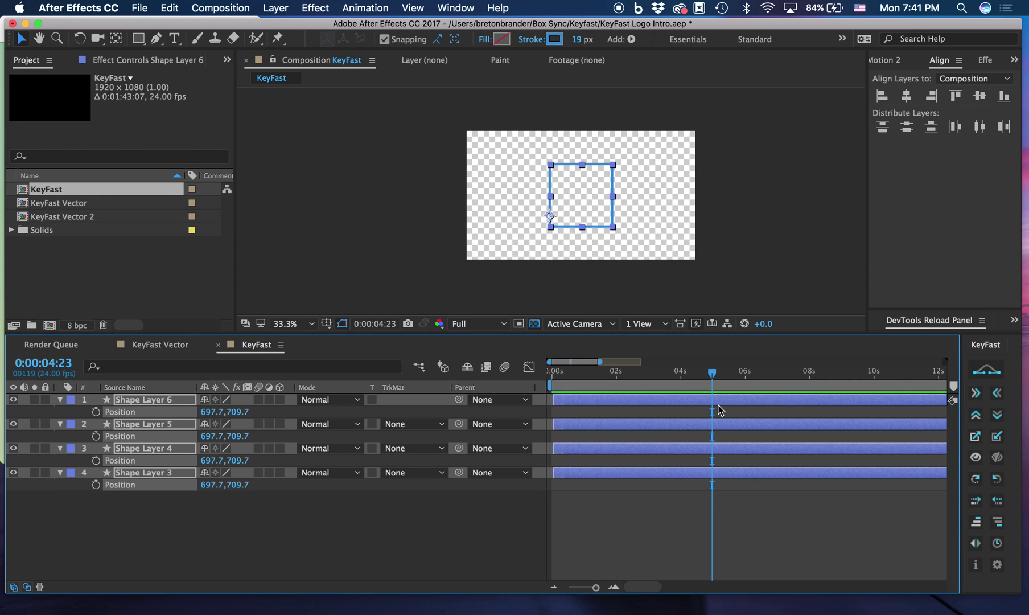
Add Position keyframes on all four shape layers at 0:00:01:17 and 0:00:03:12
left_click(606, 371)
key("alt+shift+p")
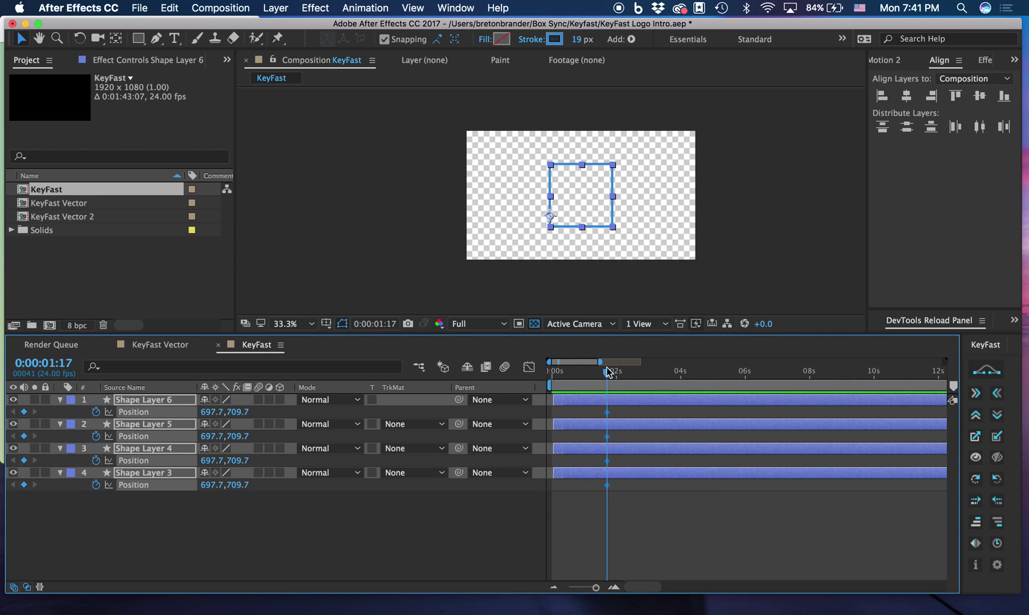
left_click(665, 372)
key("alt+shift+p")
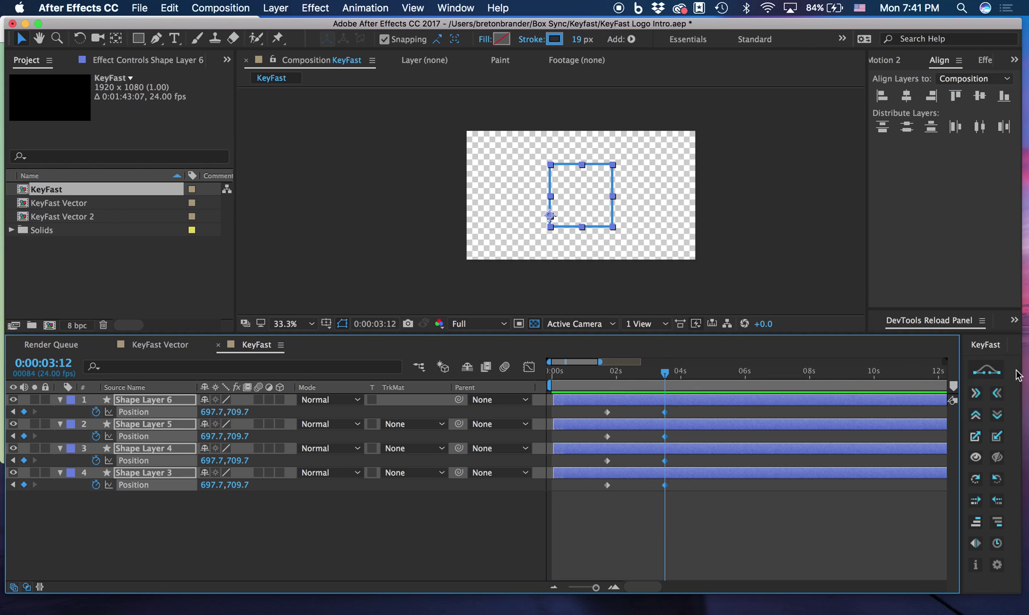
Try KeyFast easing on the Position keyframes, then undo it back to linear
left_click(987, 371)
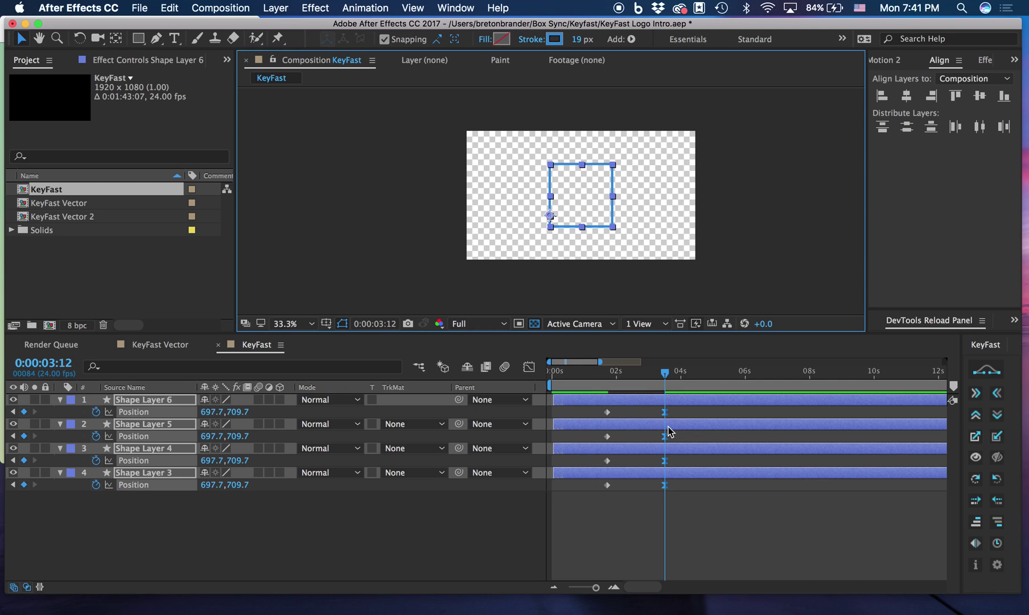
left_click(989, 371)
key("super+z")
Delete all Position keyframes, then apply KeyFast Slide right and preview it
left_click_drag(689, 413, 520, 509)
key("Delete")
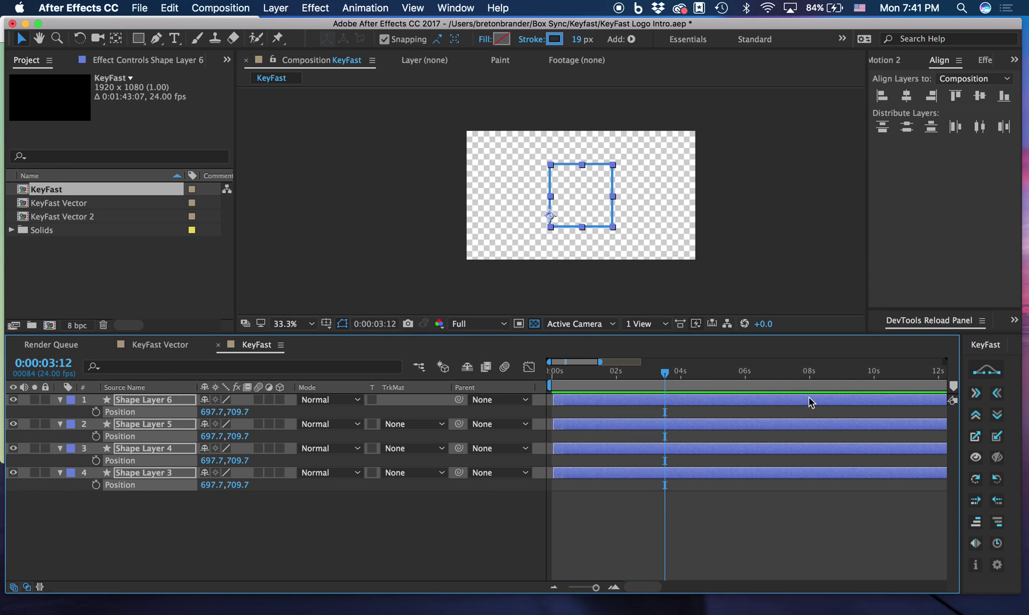
left_click(975, 394)
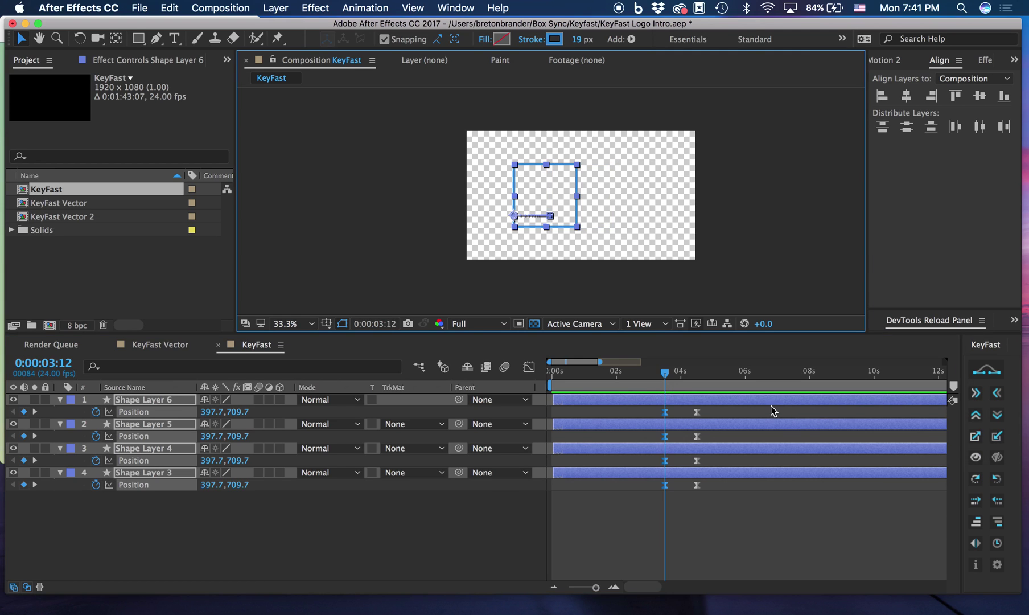
key("space")
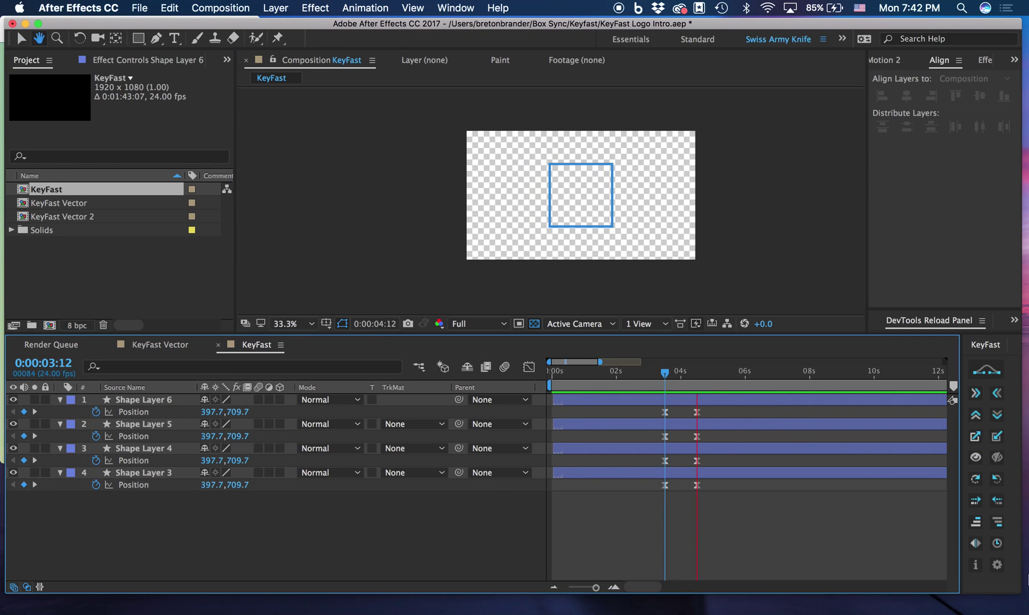
Review and save the KeyFast settings, then undo the slide keyframes
left_click(997, 564)
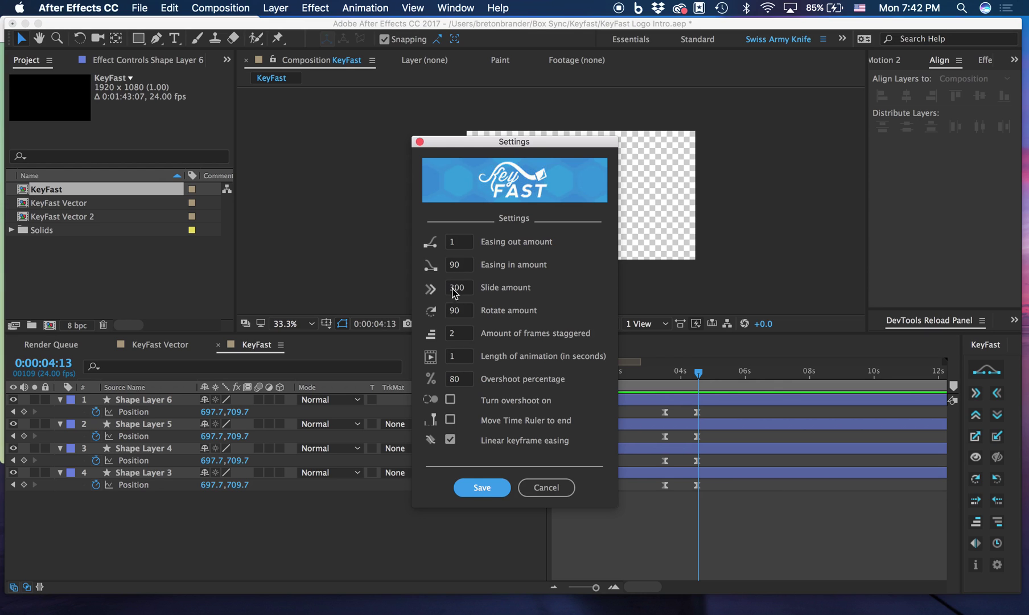
left_click(487, 487)
left_click(666, 372)
key("space")
key("super+z")
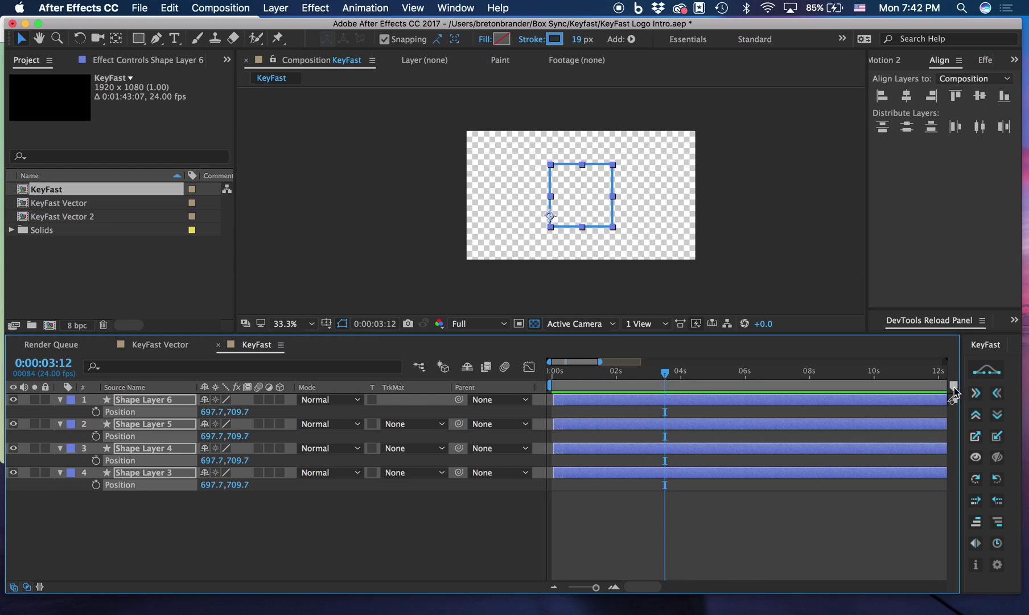
Reapply Slide right to the four squares and preview the slide-in
left_click(974, 390)
left_click(761, 479)
key("space")
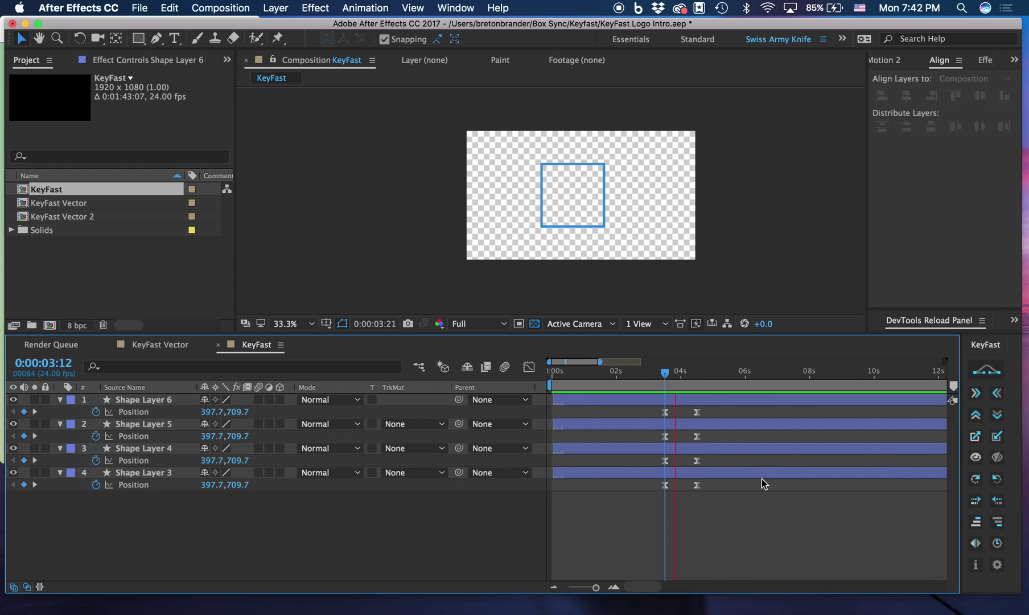
key("space")
Add a second Slide right at 0:00:04:16, preview it, then undo both slide sets
key("super+a")
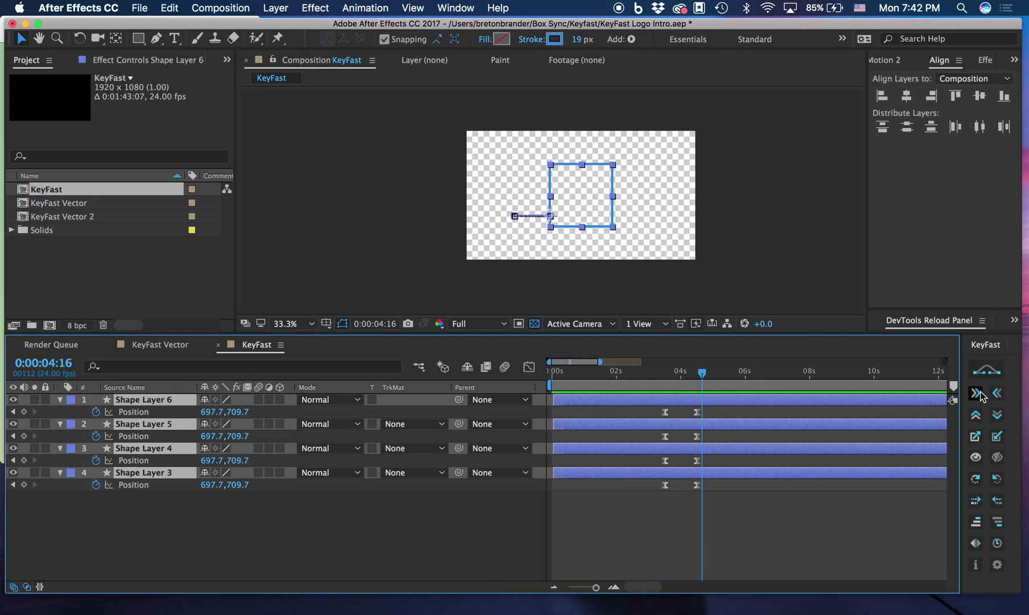
left_click(976, 393)
left_click(787, 497)
key("space")
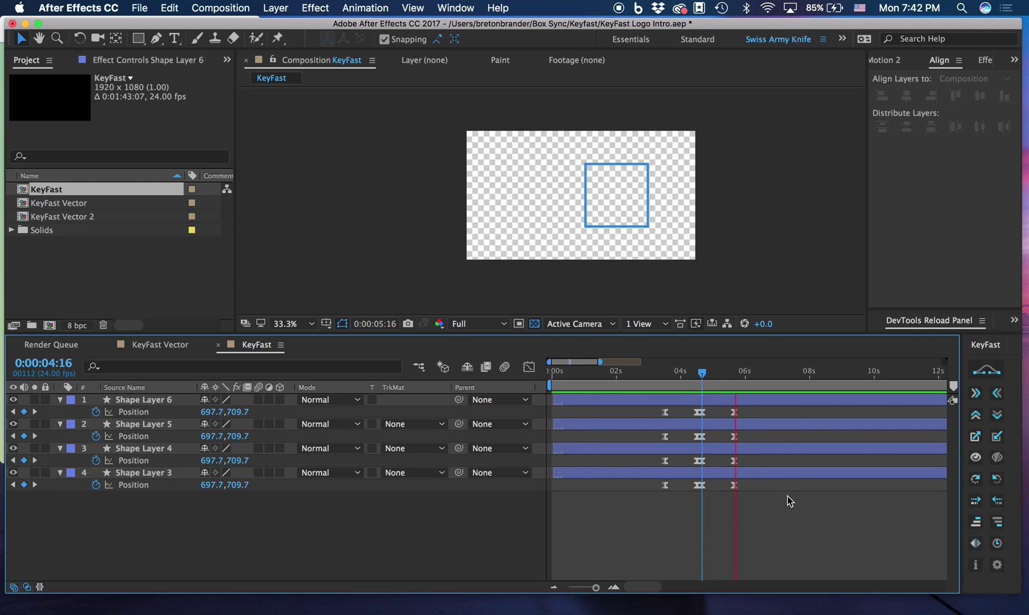
key("space")
key("super+z")
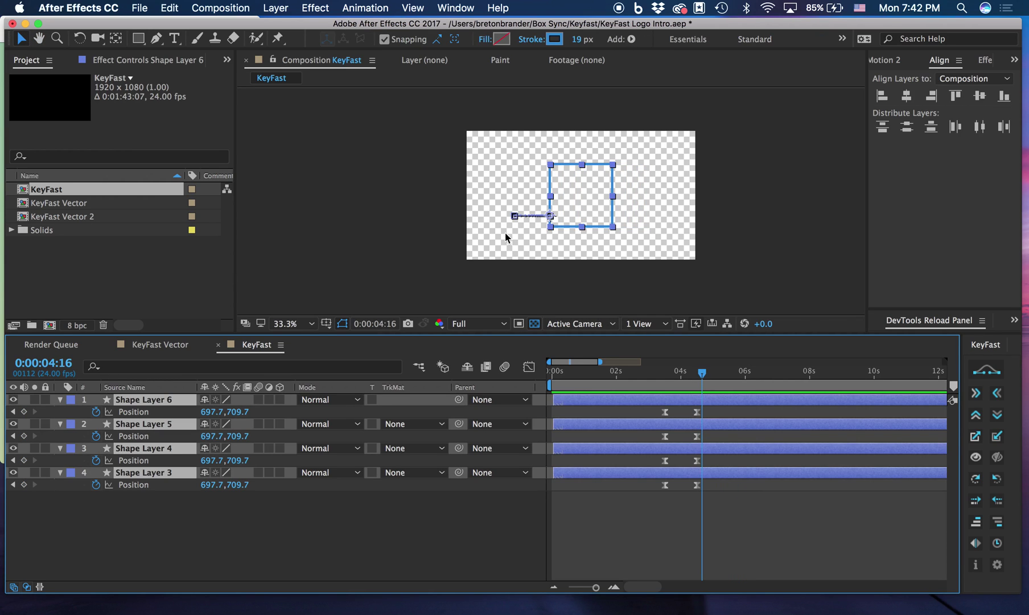
key("super+z")
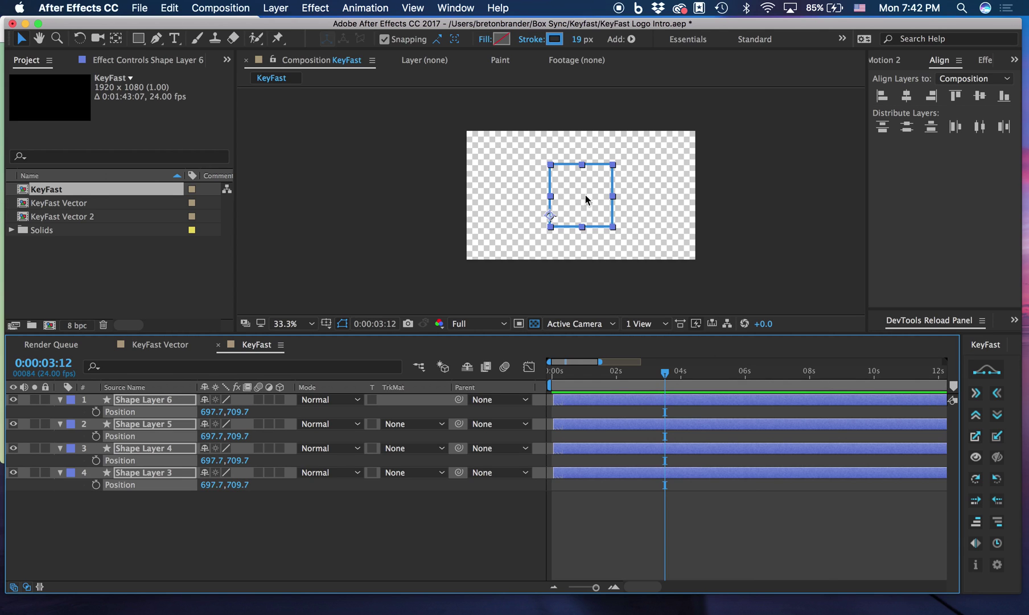
left_click(974, 397)
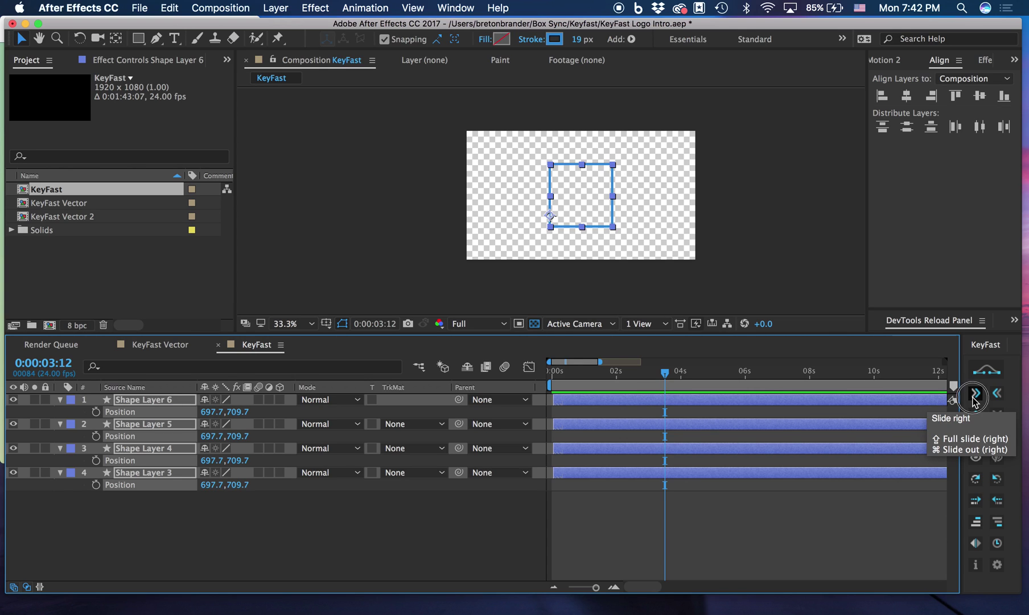
left_click(736, 519)
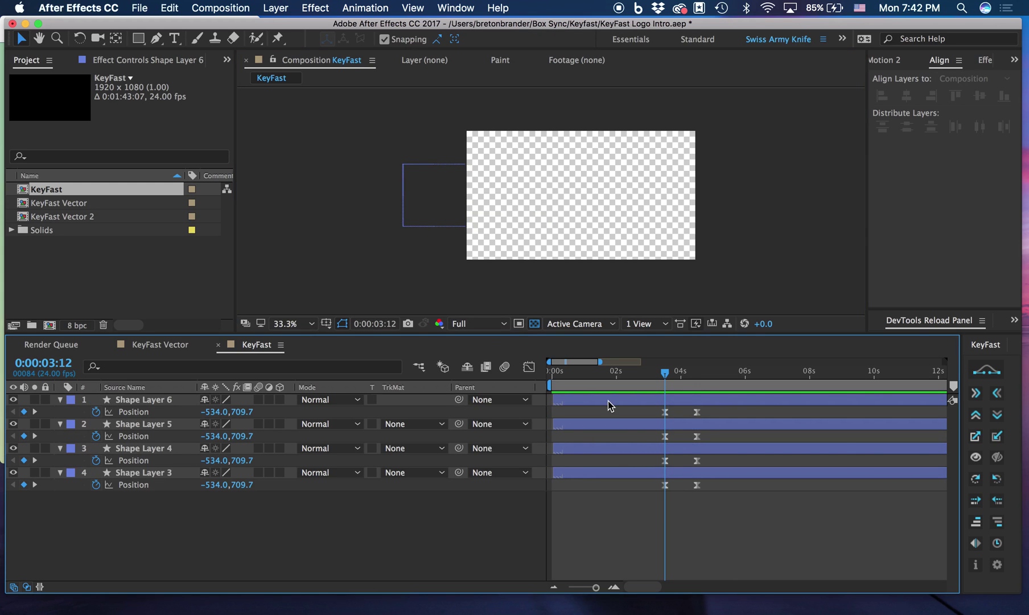
key("space")
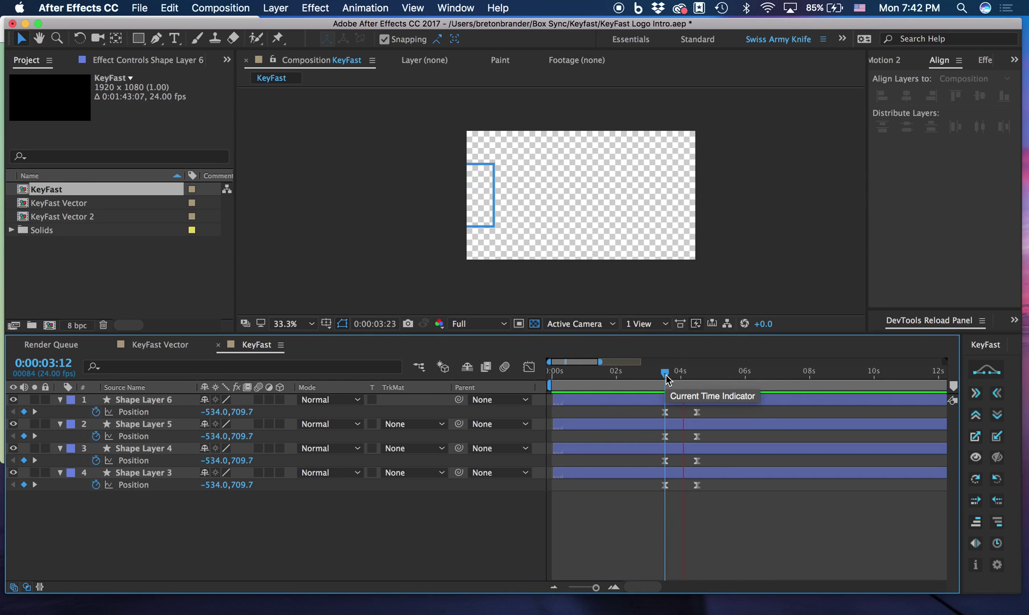
key("space")
key("super+a")
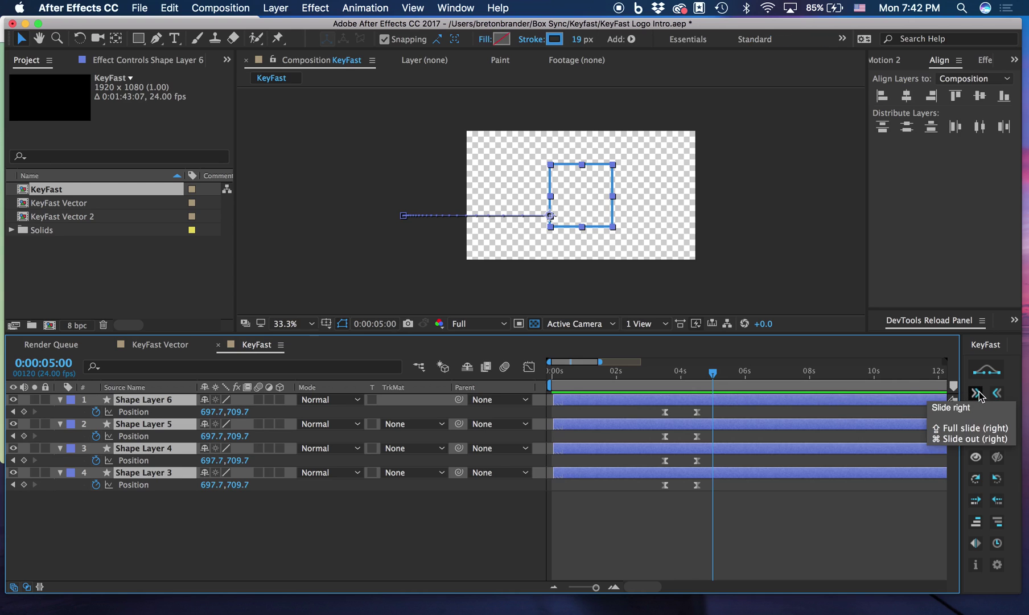
left_click(979, 393, "super")
left_click(975, 393)
left_click(849, 508)
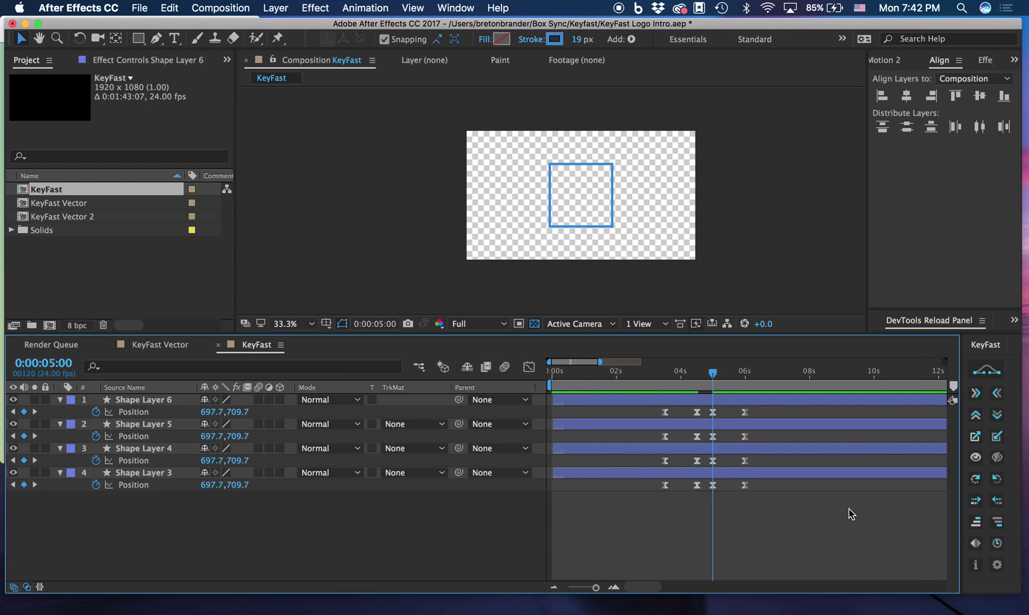
key("space")
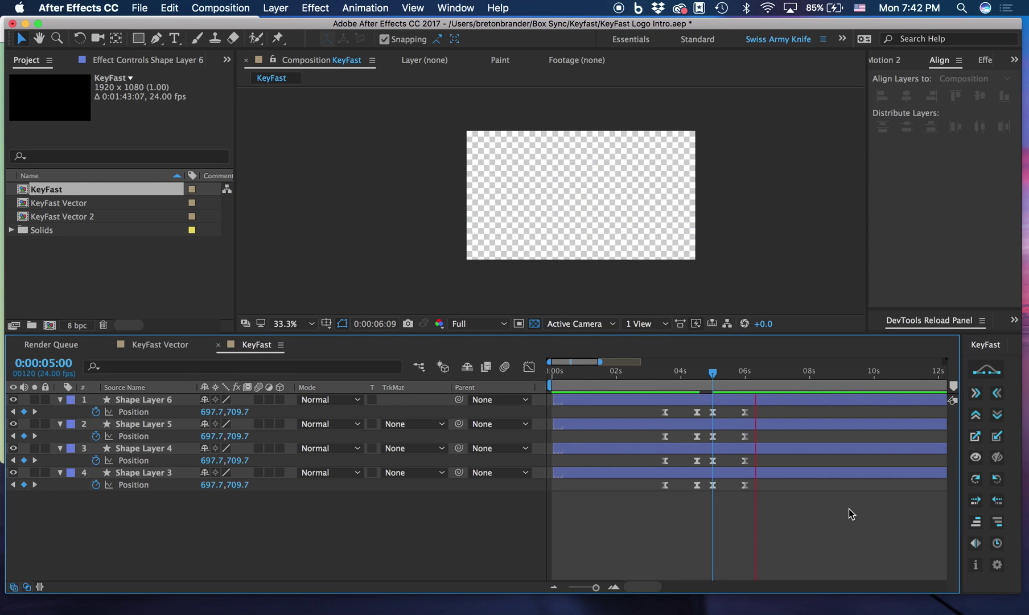
key("space")
key("super+z")
key("super+z")
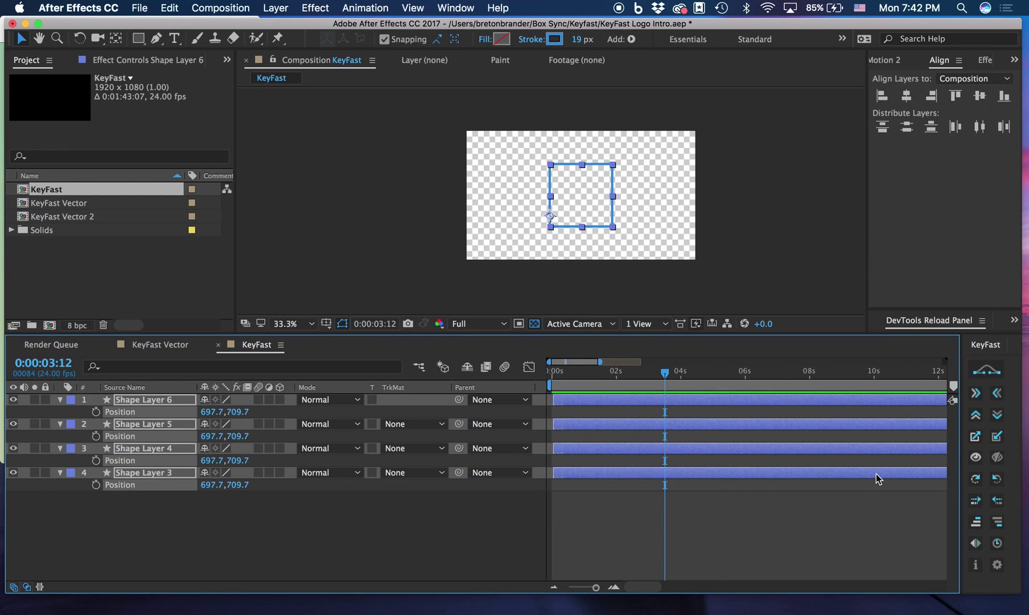
left_click(974, 394)
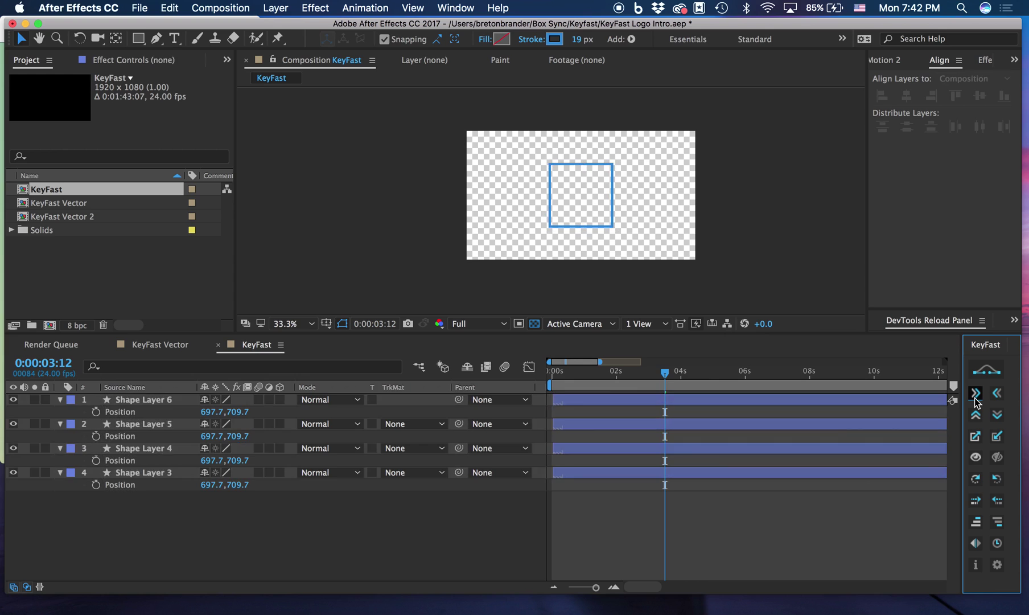
left_click(772, 409)
key("space")
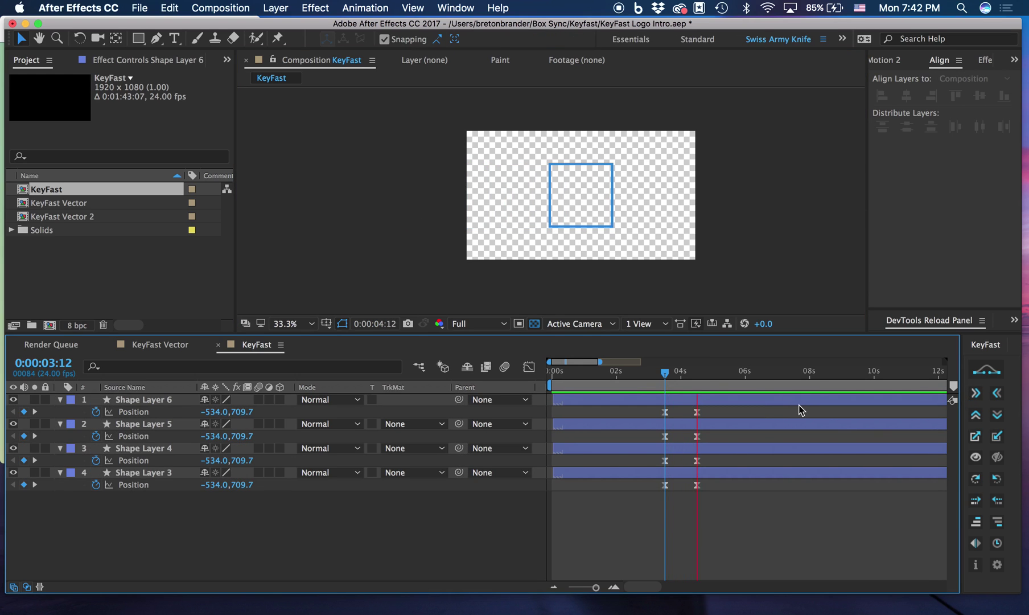
key("space")
key("super+z")
key("super+z")
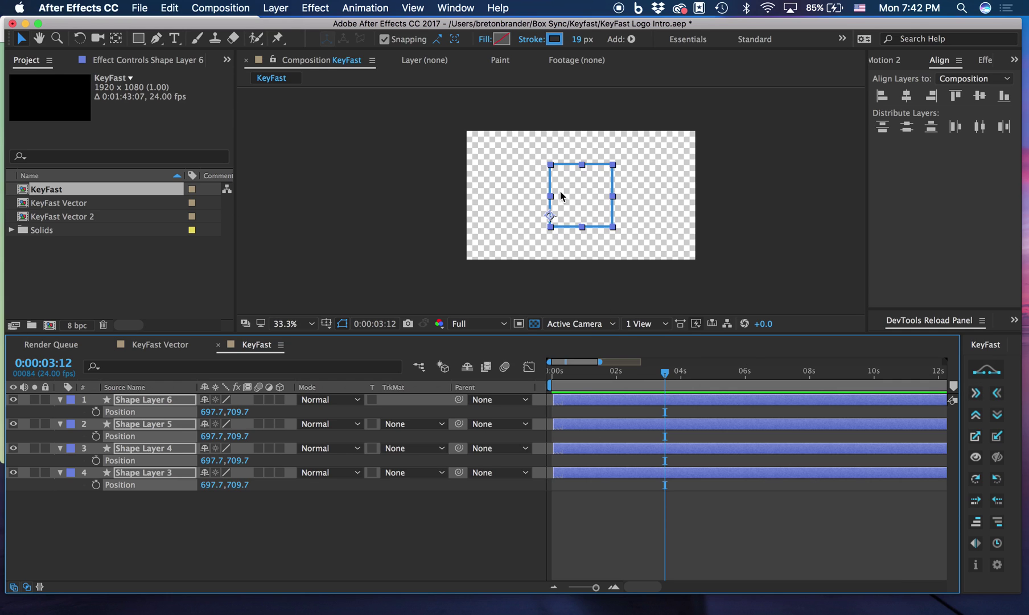
left_click(976, 394)
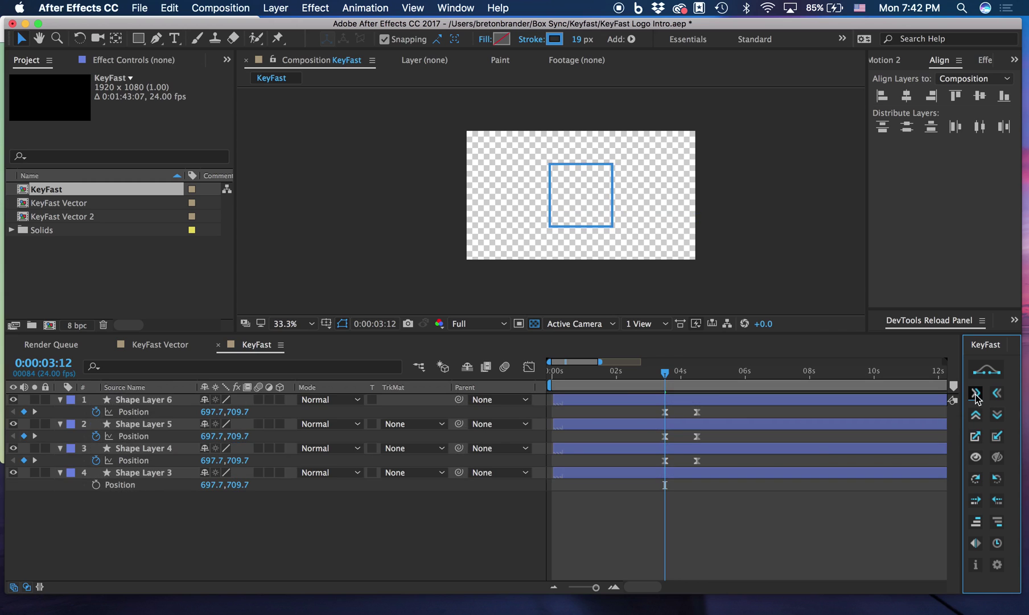
left_click(795, 430)
key("space")
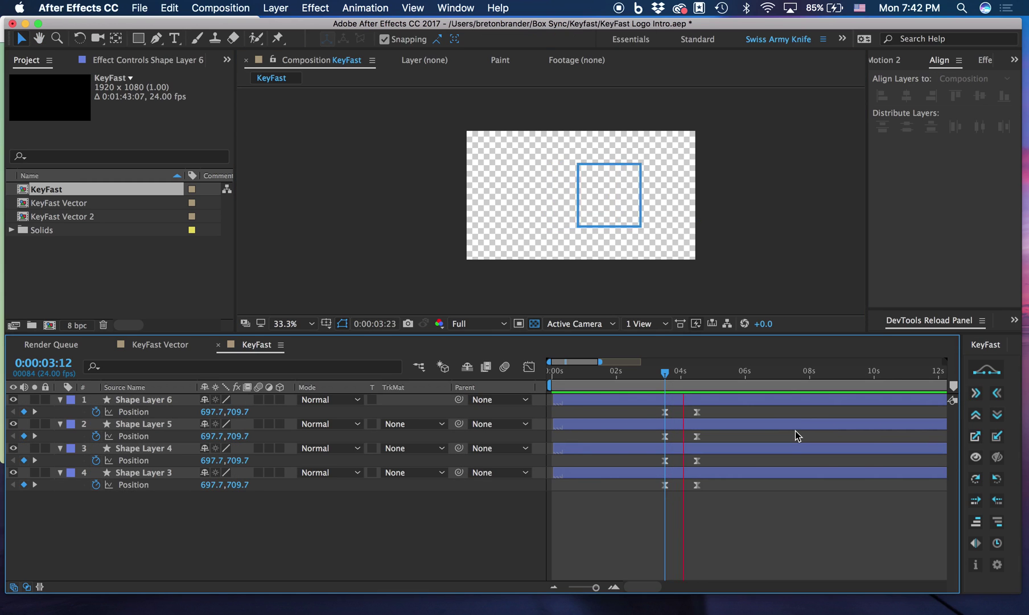
left_click(663, 372)
key("space")
key("super+z")
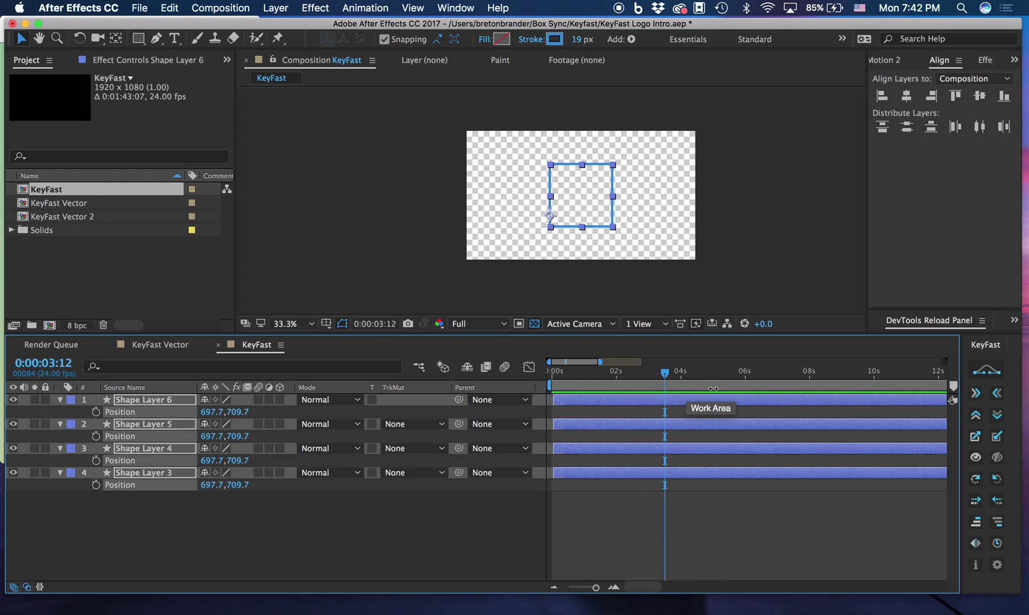
left_click(974, 393)
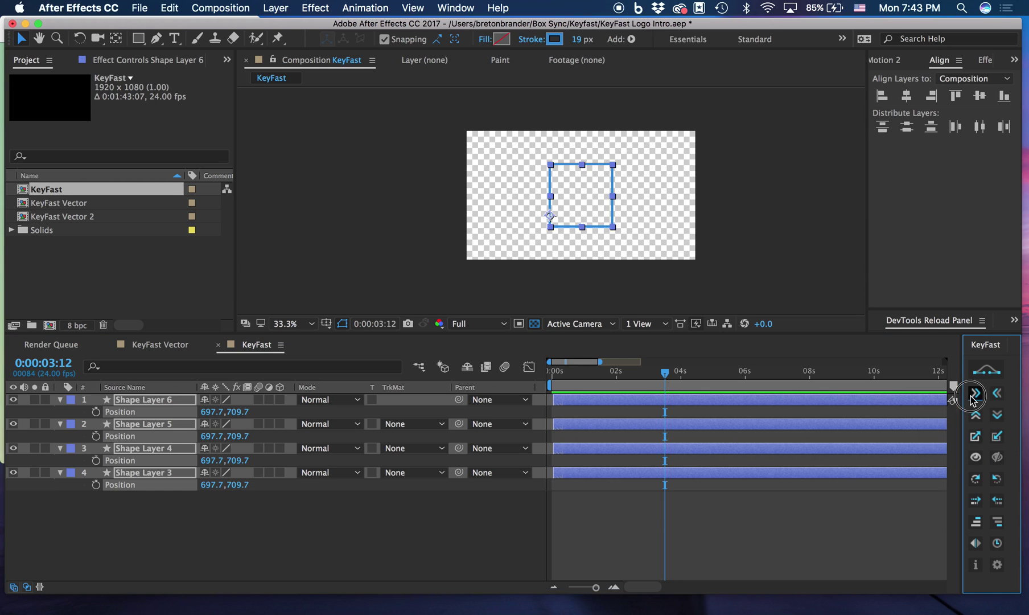
left_click(770, 413)
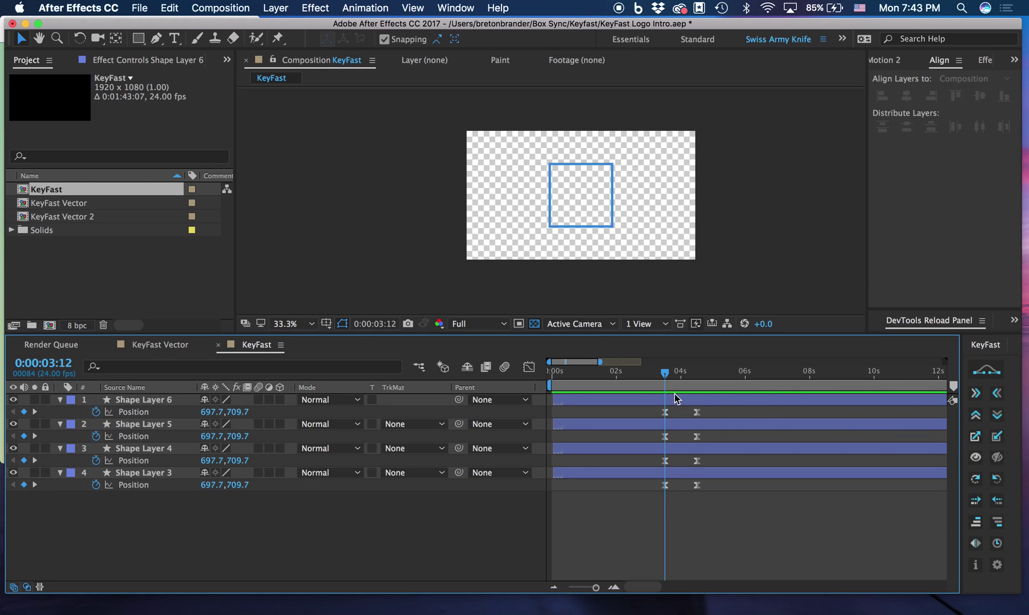
key("space")
key("space")
key("super+z")
left_click(976, 393)
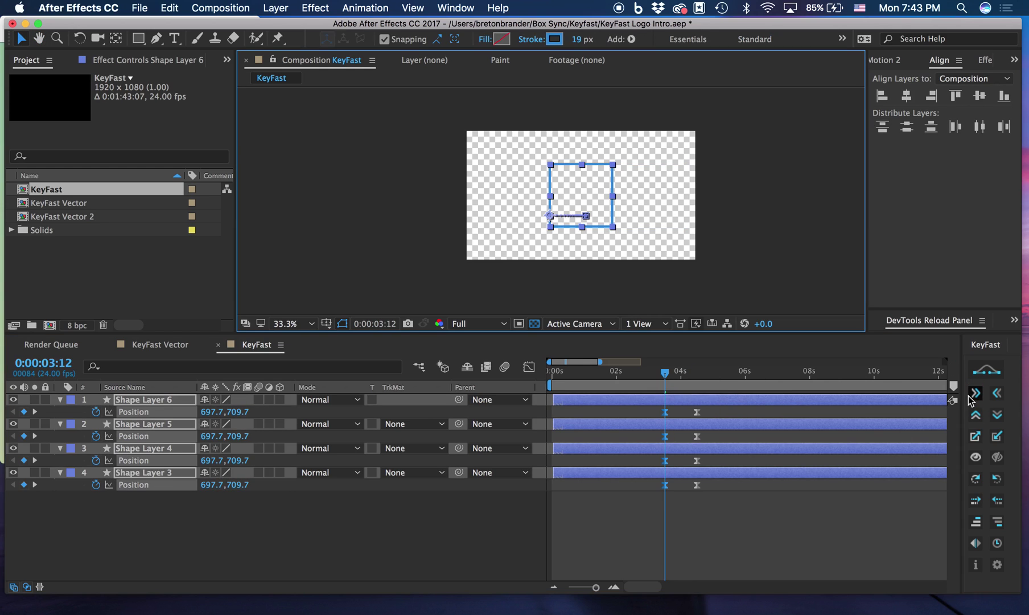
left_click(748, 410)
key("space")
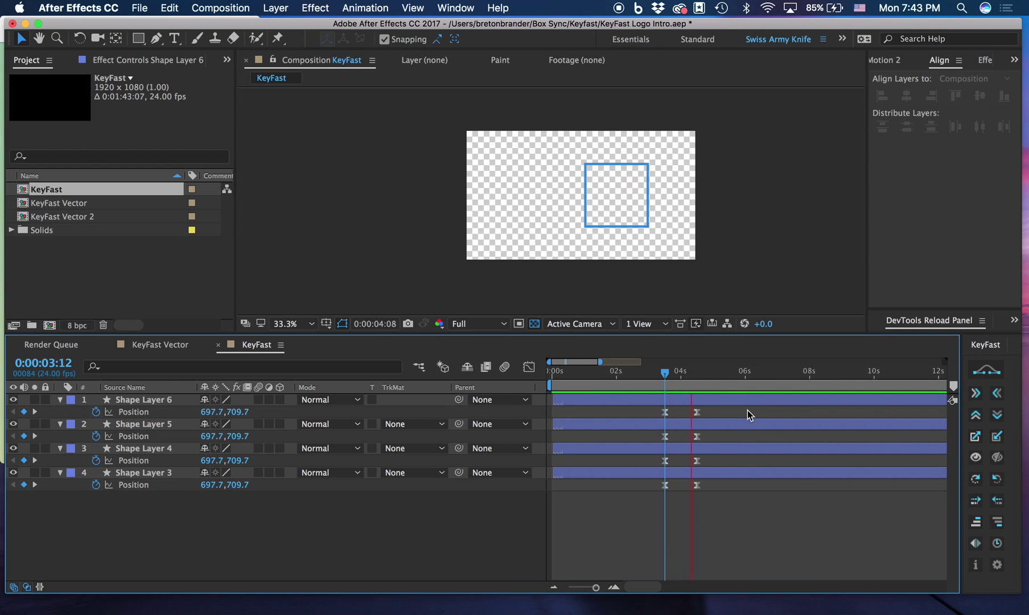
key("space")
key("super+z")
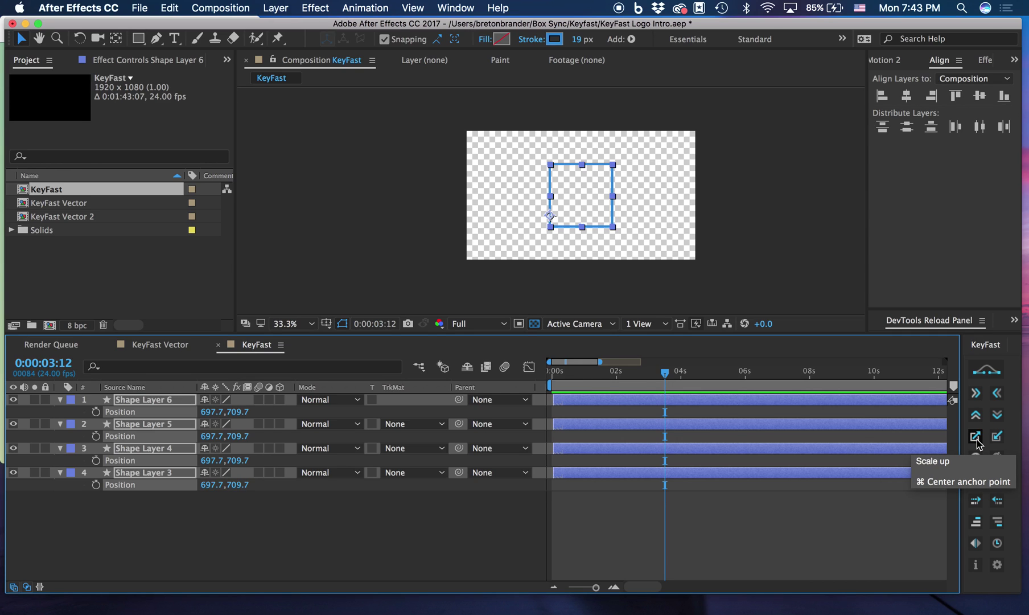
left_click(680, 420)
left_click(574, 217)
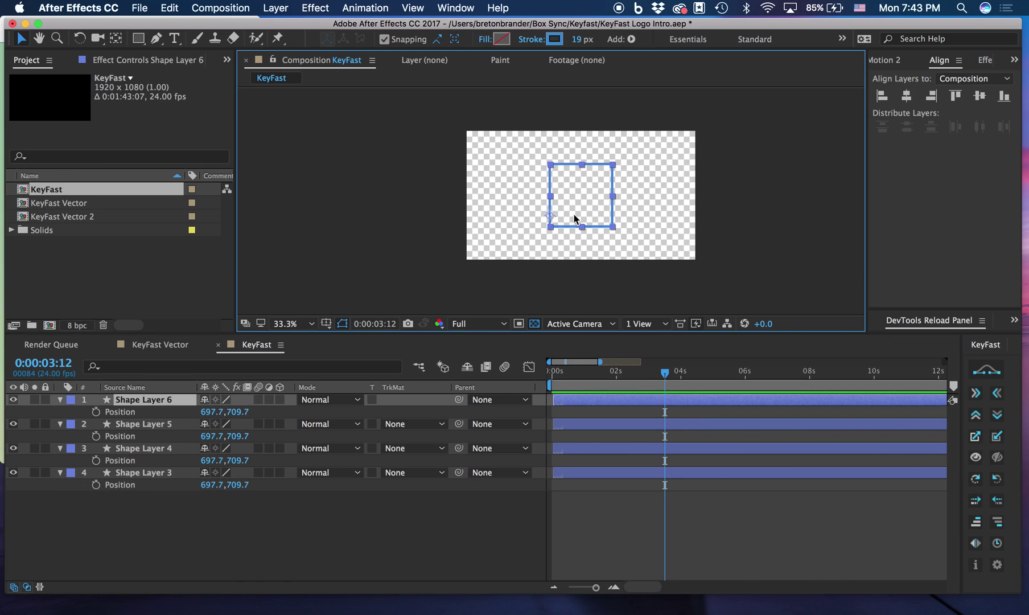
left_click(974, 437)
left_click(770, 412)
key("space")
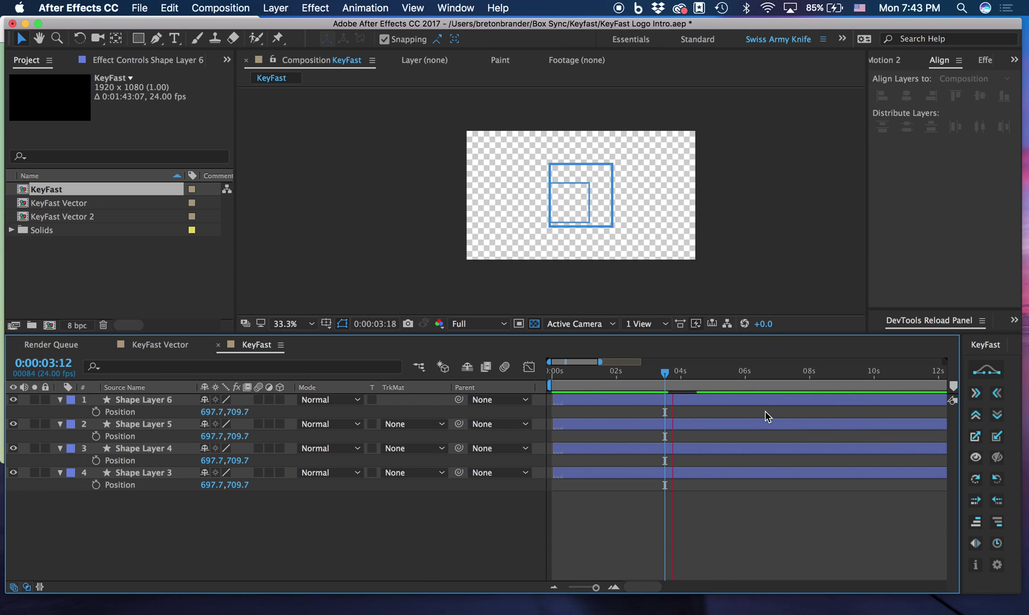
key("space")
left_click(550, 212)
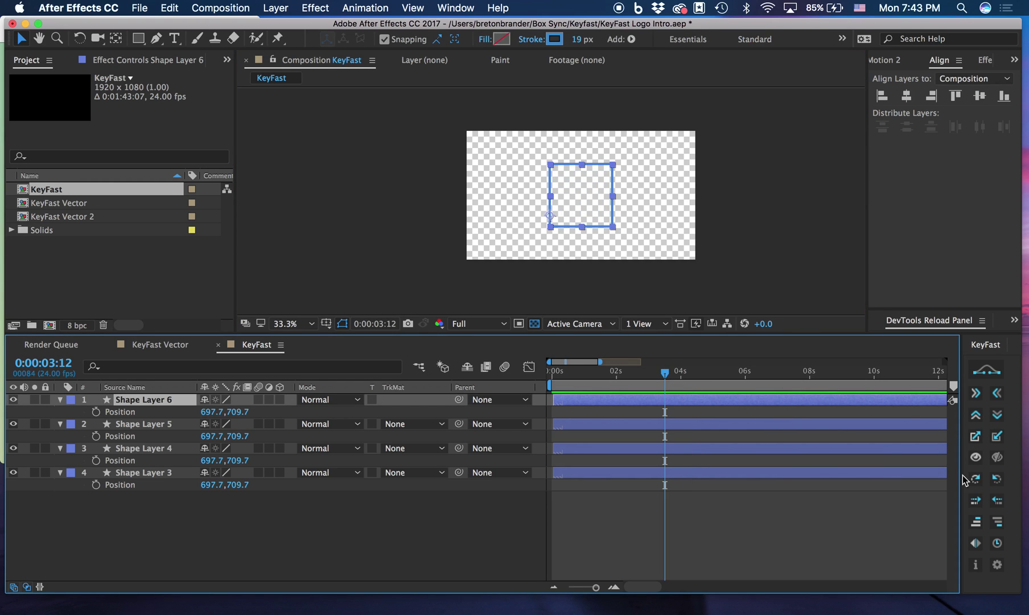
left_click(975, 437)
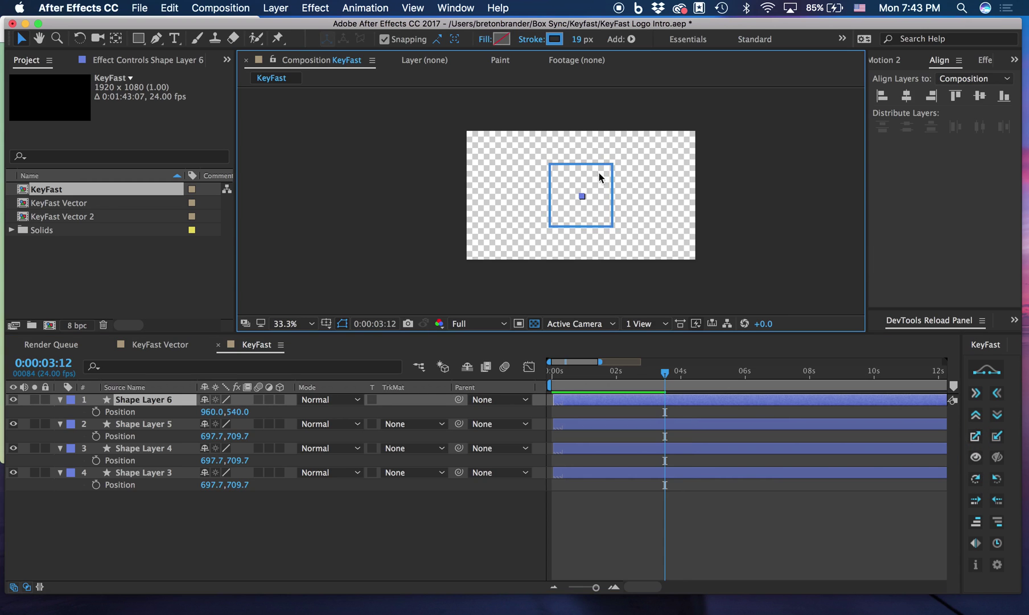
left_click(677, 399)
key("space")
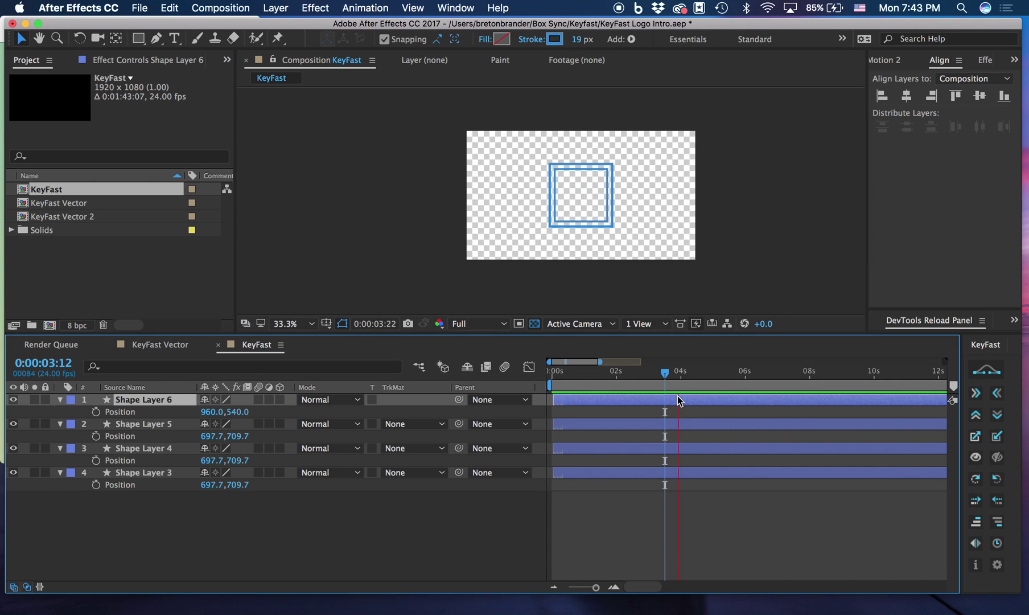
key("space")
key("super+z")
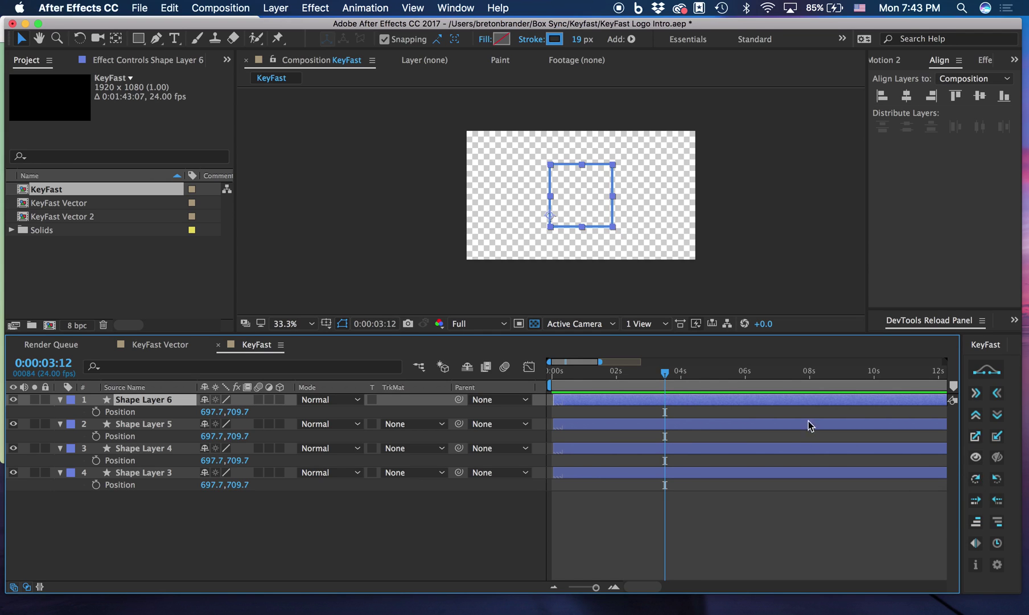
Try a KeyFast Rotate right on Shape Layer 6, preview it, and undo
left_click(975, 479)
left_click(726, 447)
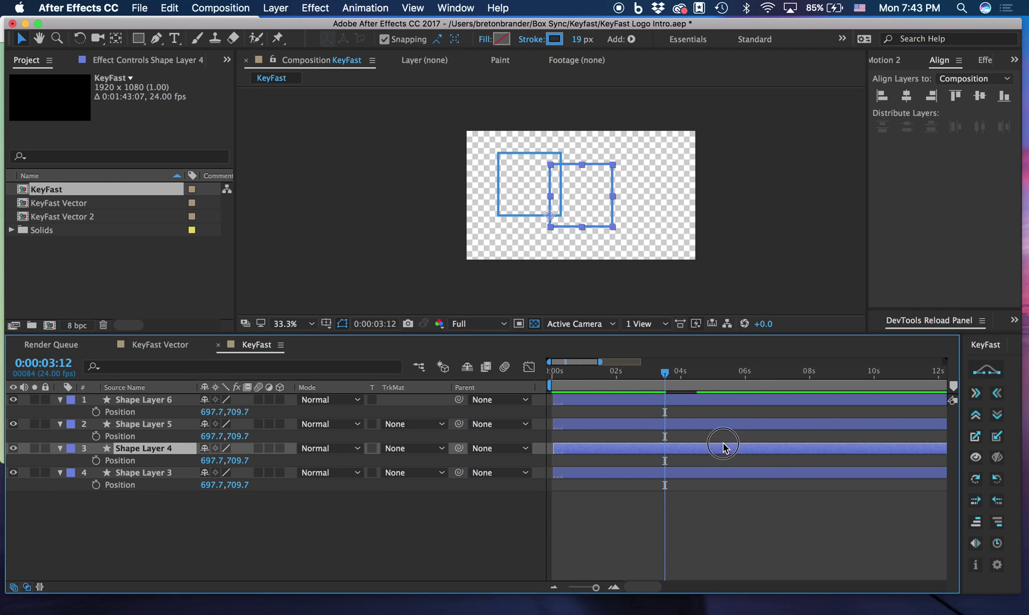
key("space")
key("super+z")
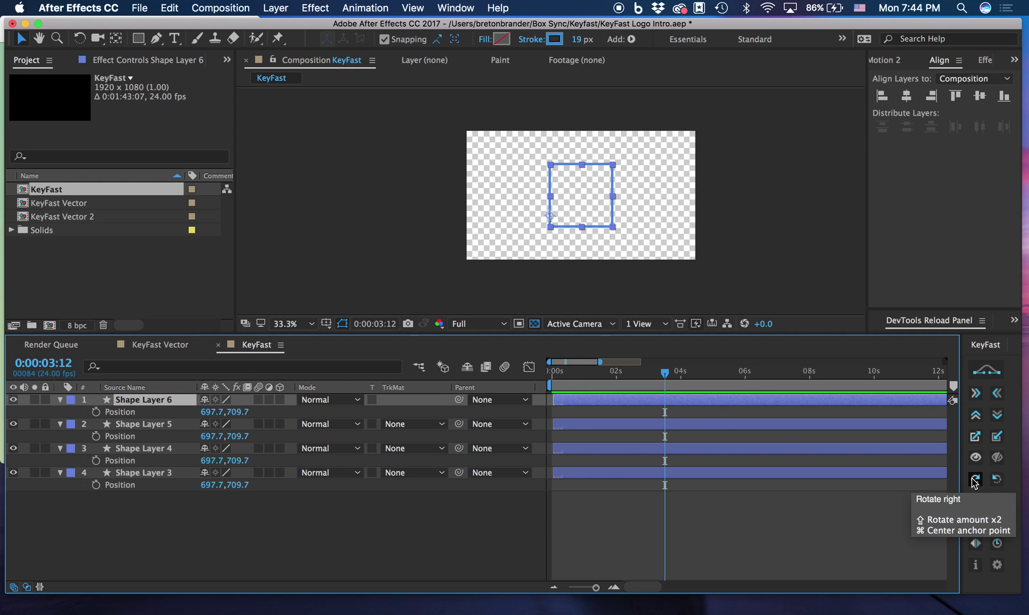
Adjust the Rotate amount in KeyFast Settings, retry the quarter turn, and undo it
left_click(997, 564)
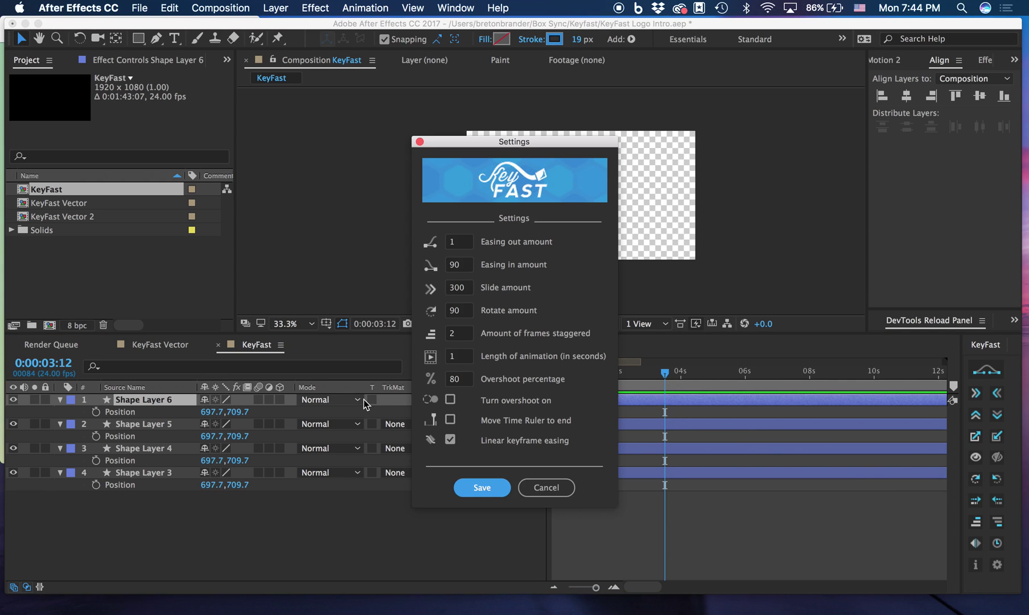
left_click(459, 310)
left_click(482, 488)
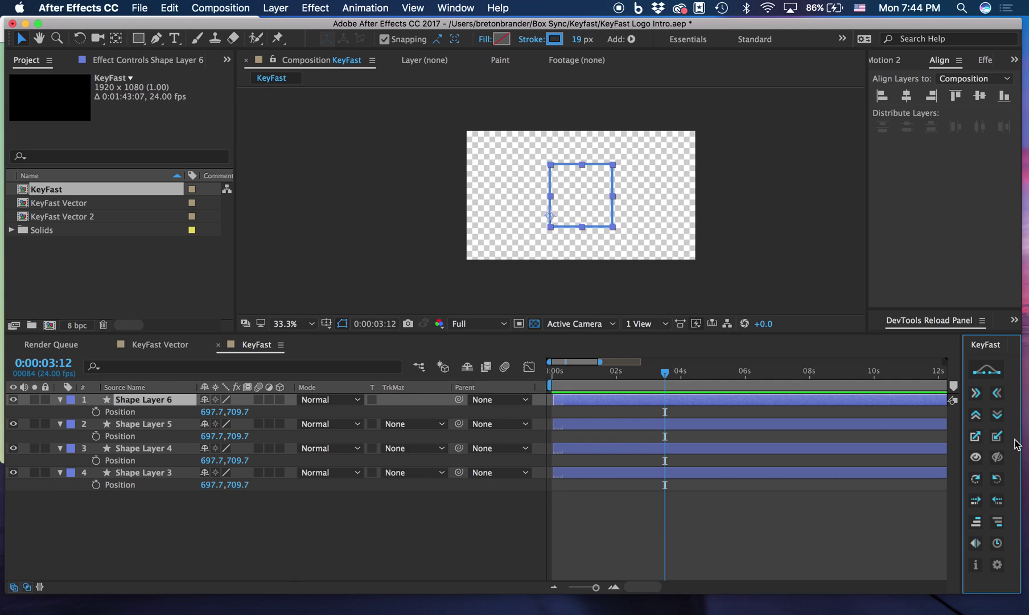
left_click(976, 478)
key("super+z")
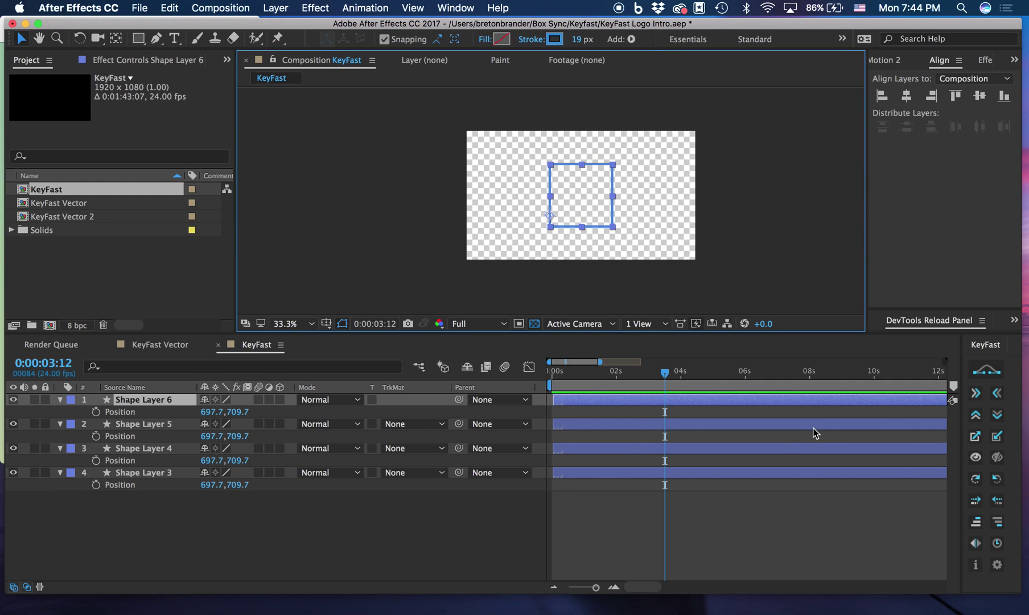
key("s")
Apply a half-turn Rotate right to Shape Layer 6 and preview from 0:00:03:16
left_click(753, 432)
left_click(721, 402)
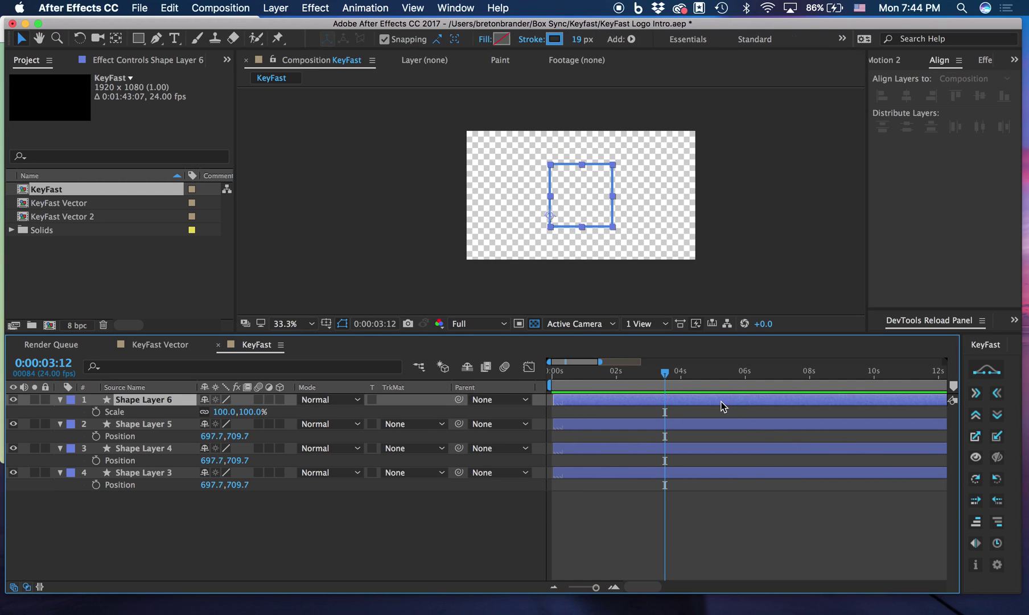
left_click(976, 479)
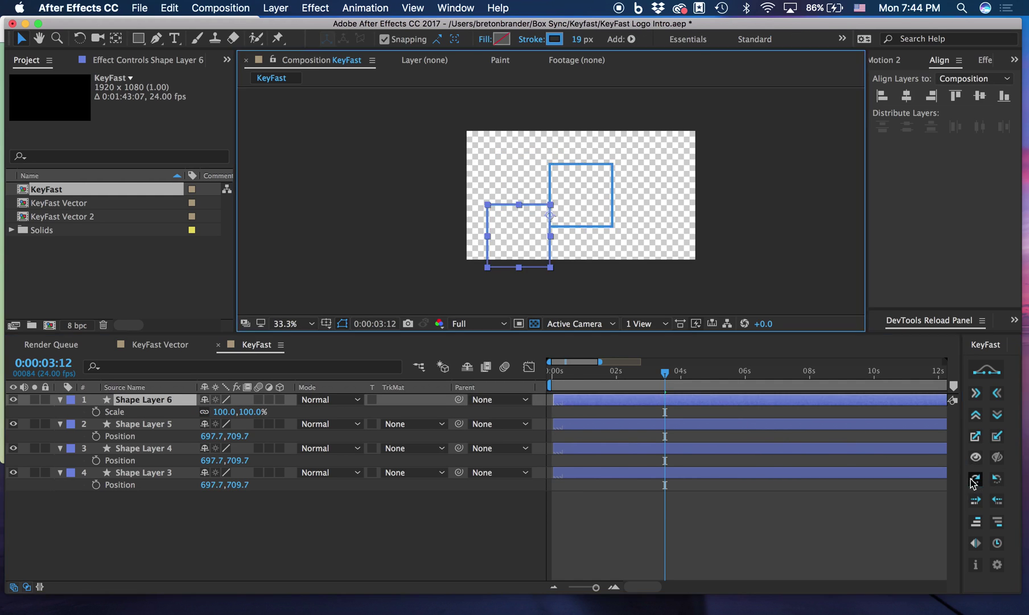
left_click(688, 400)
key("space")
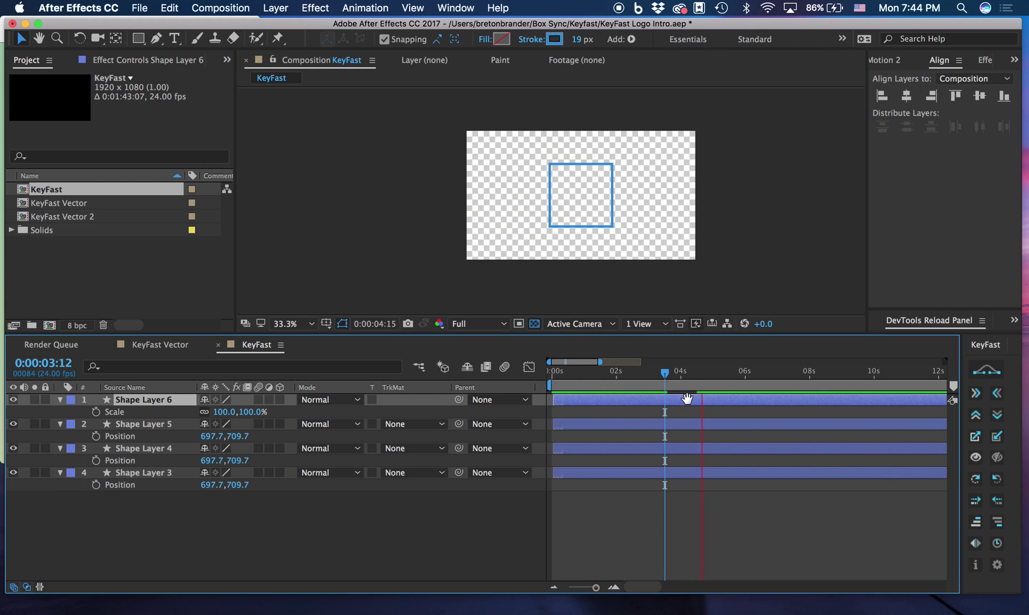
key("space")
left_click(670, 374)
key("space")
key("space")
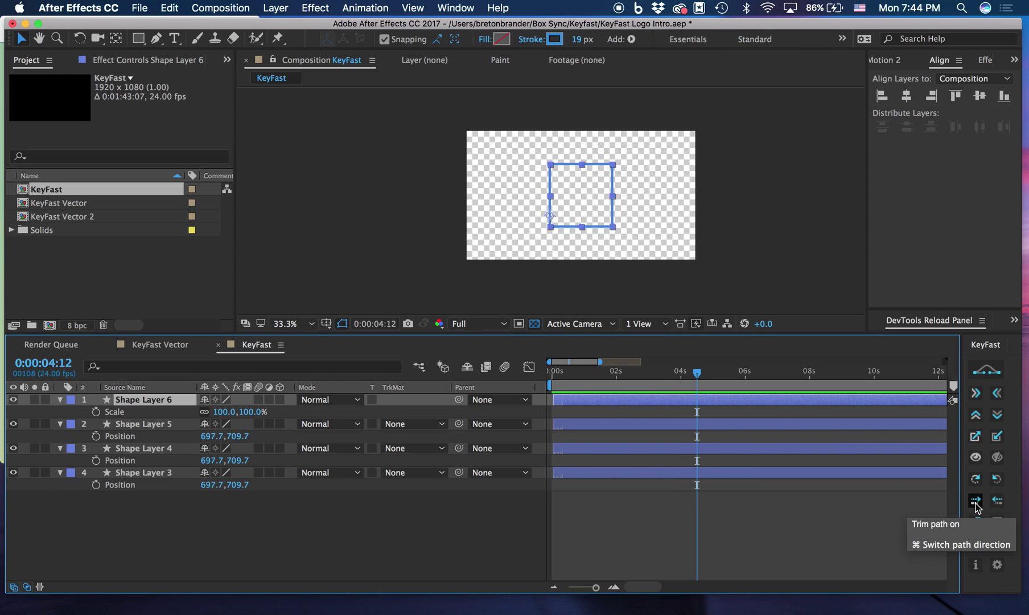
Try a KeyFast Trim path draw-on on Shape Layer 6, preview it, then undo
left_click(976, 501)
left_click(789, 426)
key("space")
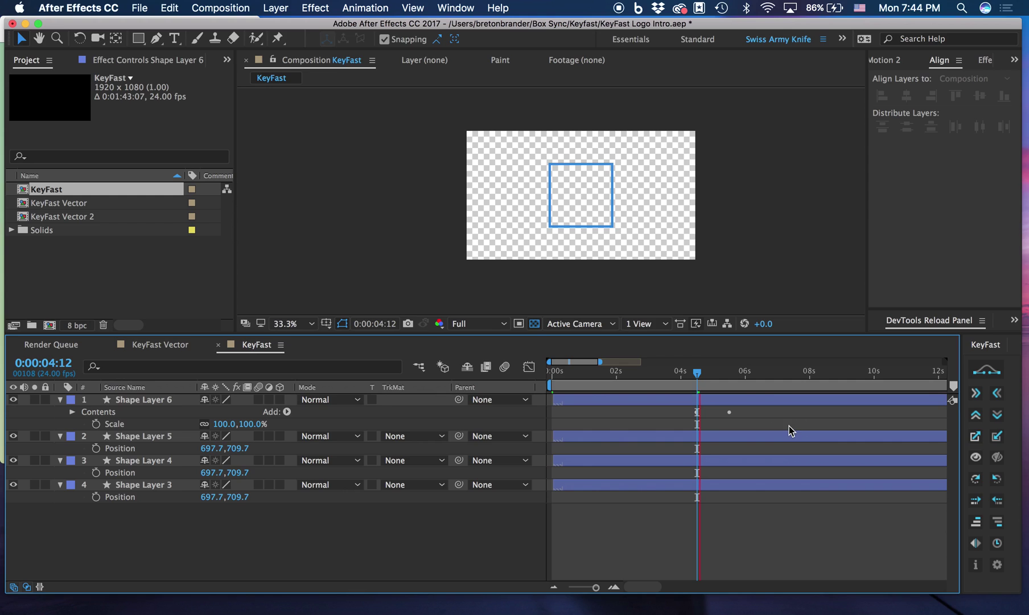
key("space")
left_click(36, 399)
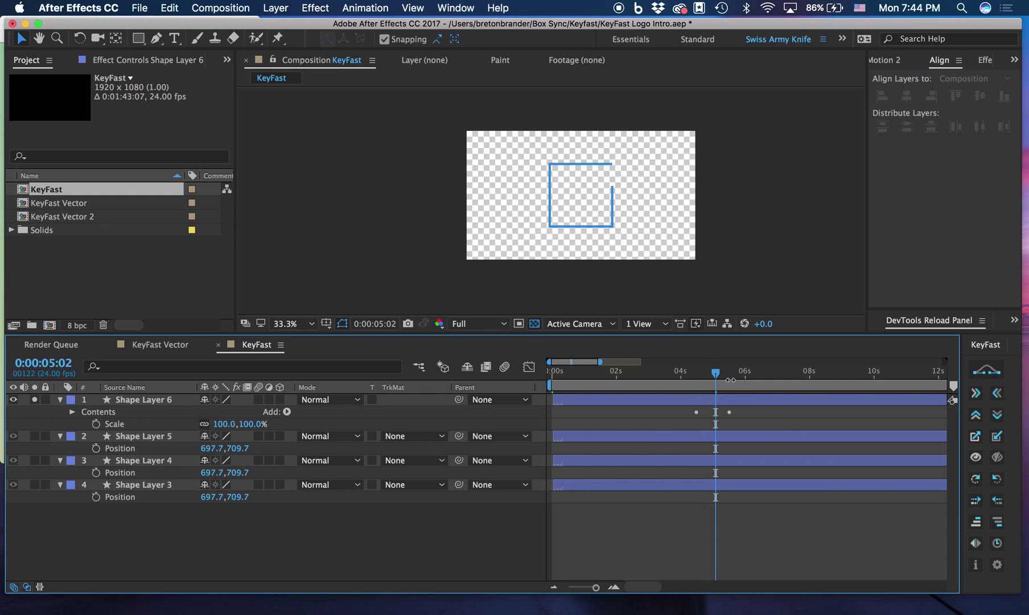
left_click_drag(718, 377, 703, 382)
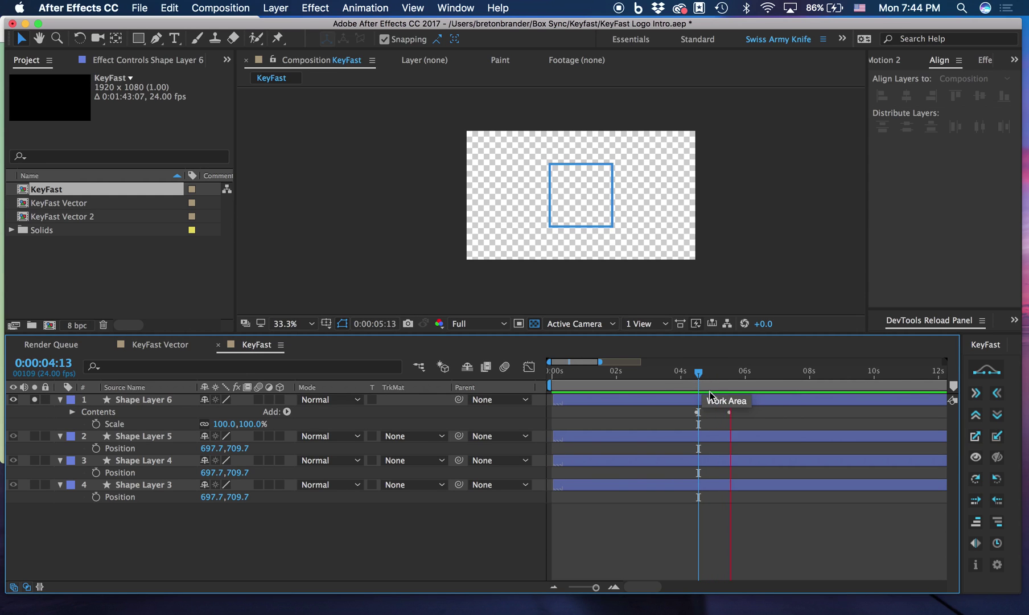
key("space")
key("super+z")
key("super+z")
key("super+z")
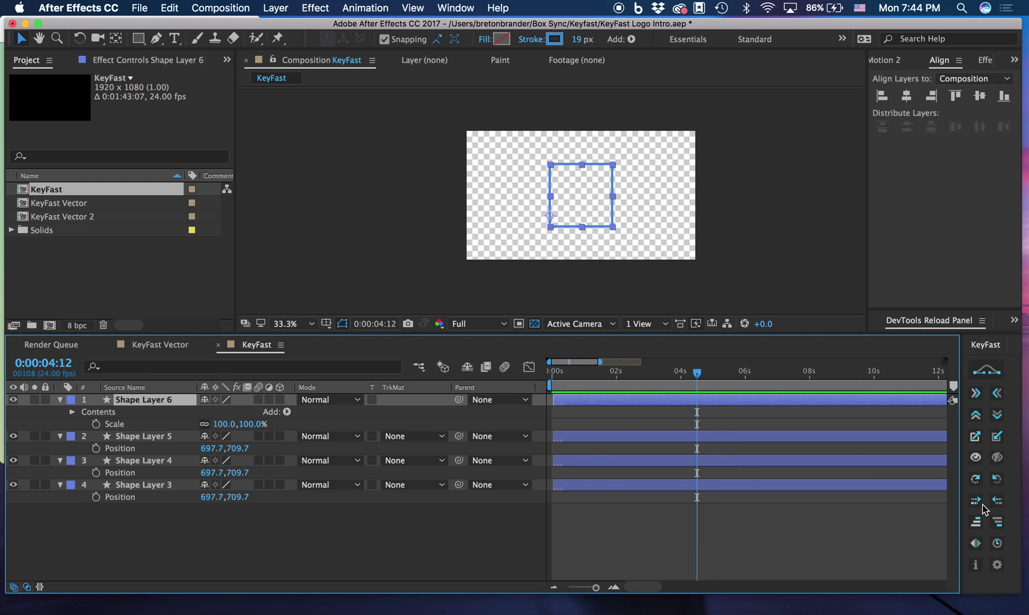
Reapply the trim path, hide Shape Layers 5, 4 and 3, and preview from 0:00:04:14
left_click(976, 500)
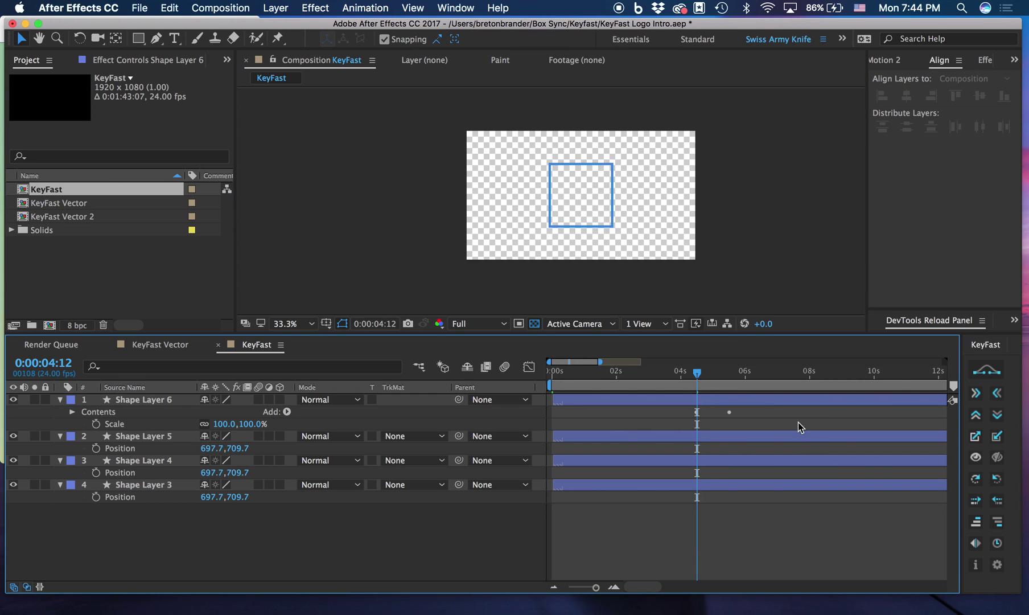
key("space")
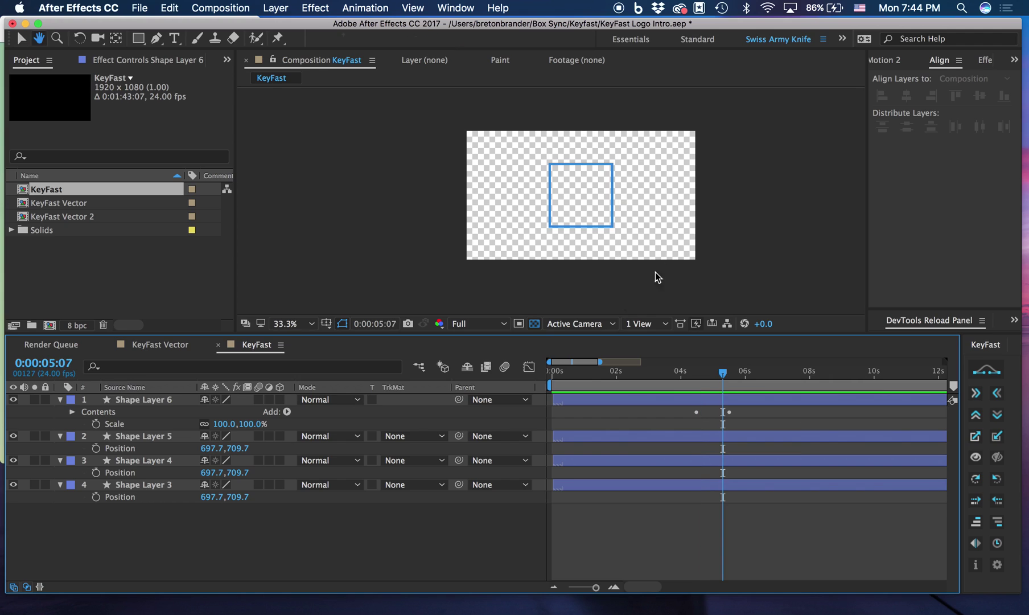
left_click_drag(14, 436, 12, 586)
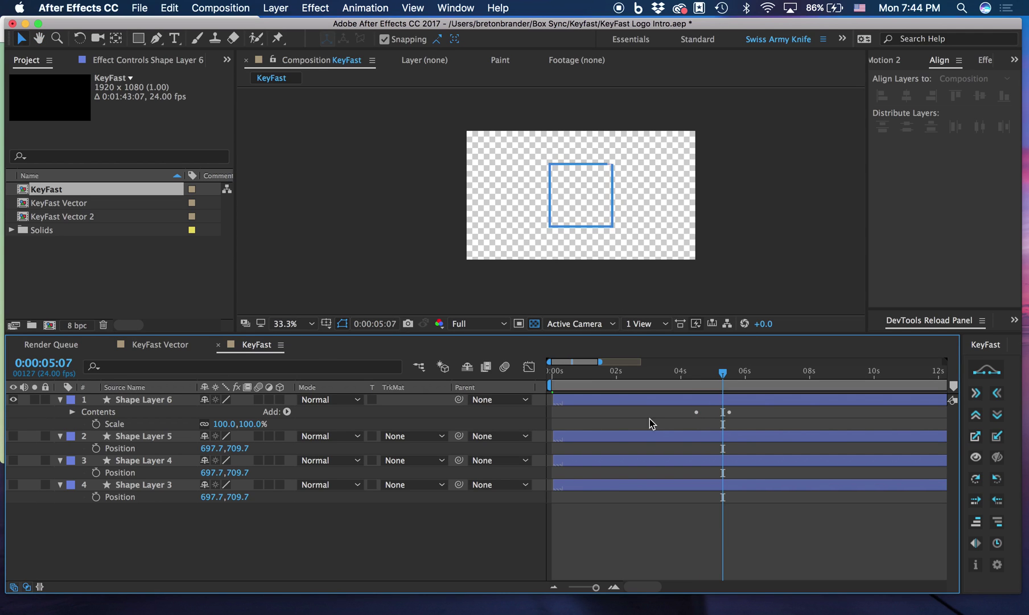
left_click(701, 373)
key("space")
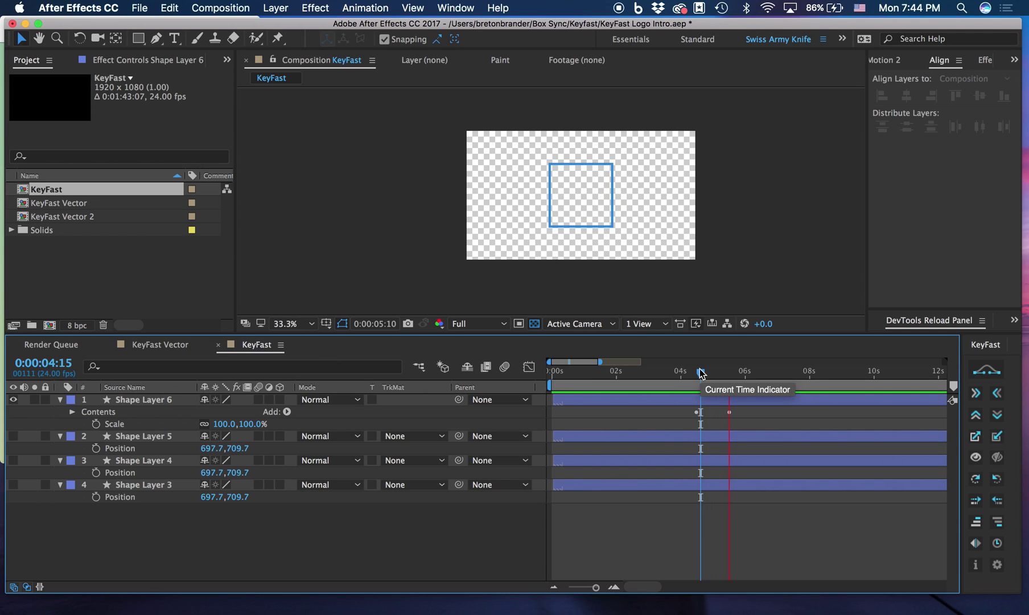
left_click(700, 373)
key("space")
key("space")
Re-hide layers 5, 4 and 3, try a reverse-direction trim path, and undo it
key("super+z")
key("super+z")
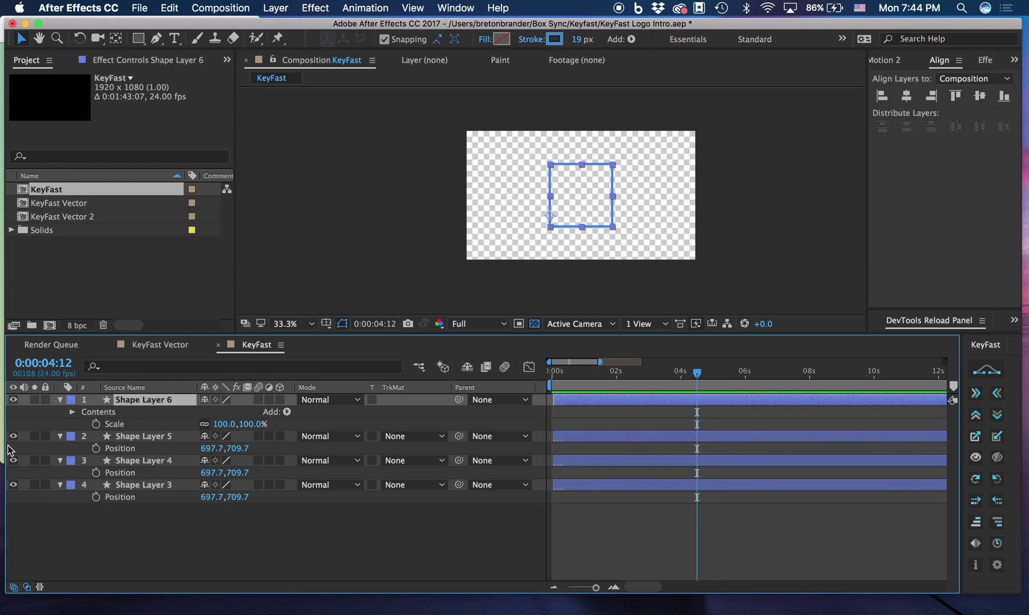
left_click_drag(11, 438, 12, 496)
left_click(983, 500)
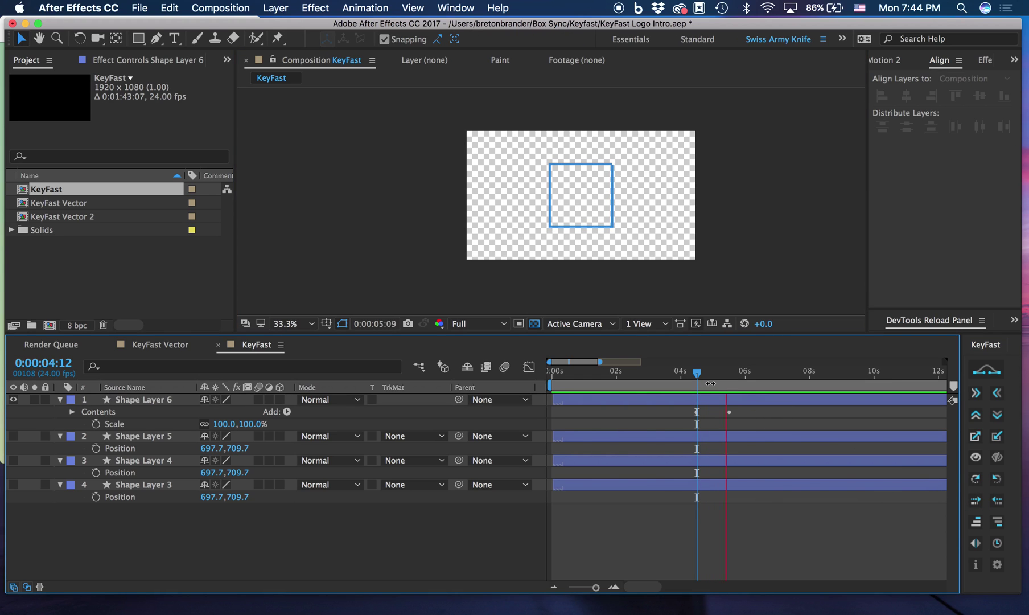
key("super+z")
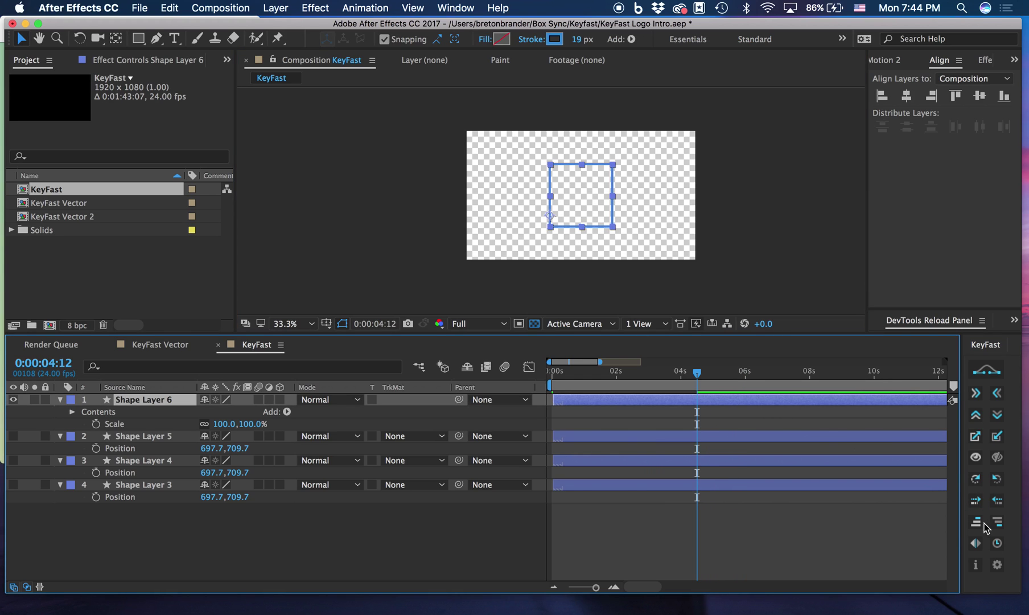
Try the KeyFast layer stagger on all four layers twice, undoing each time
key("super+a")
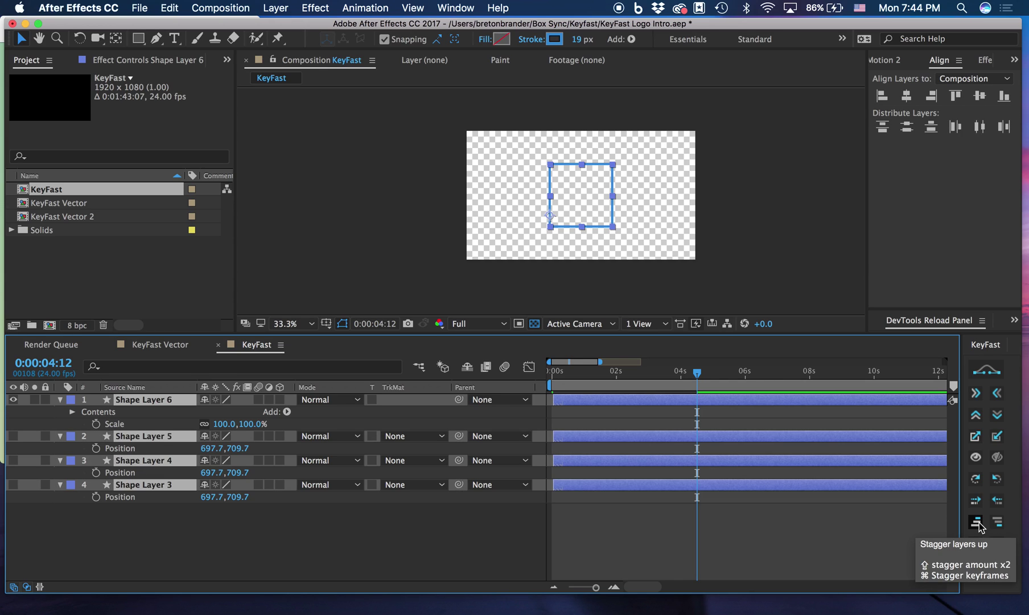
left_click(979, 524)
key("super+z")
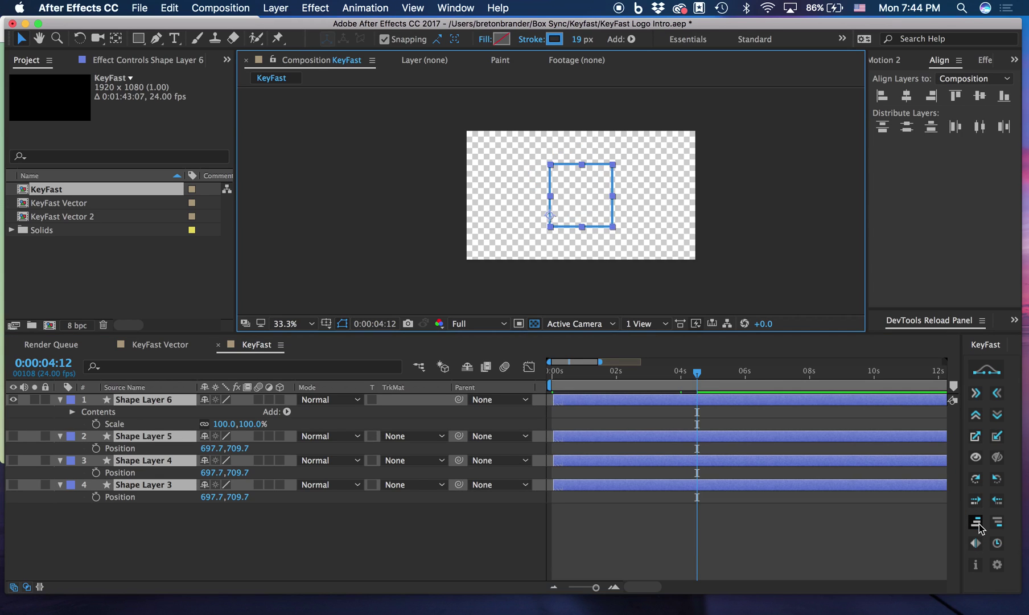
left_click(979, 524)
key("super+z")
Reveal Shape Layer 6's rotation keyframes, go to 3:12, and select layers 5, 4 and 3
left_click(977, 524)
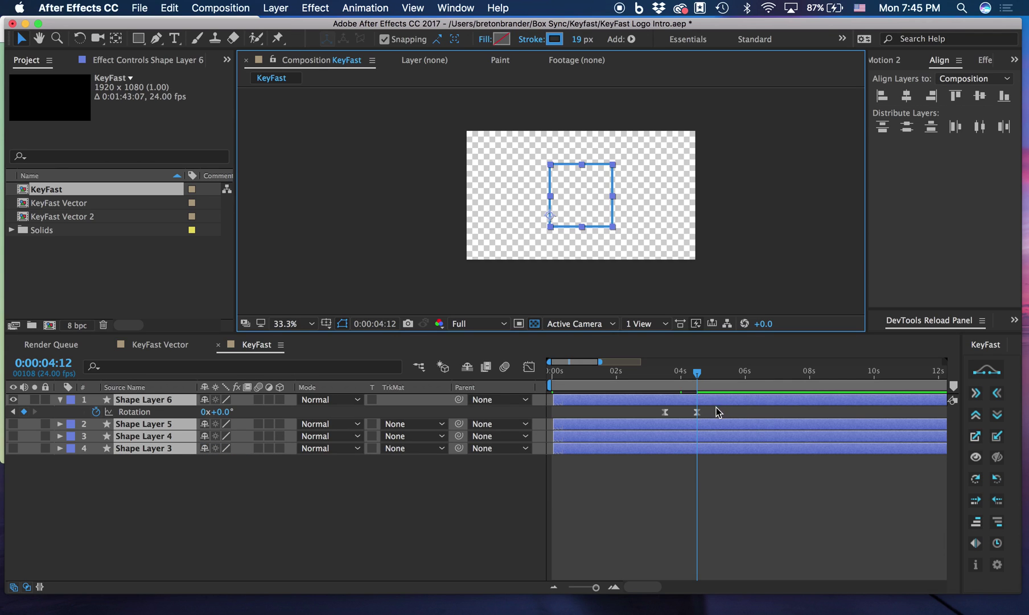
left_click_drag(716, 407, 641, 413)
left_click(666, 374)
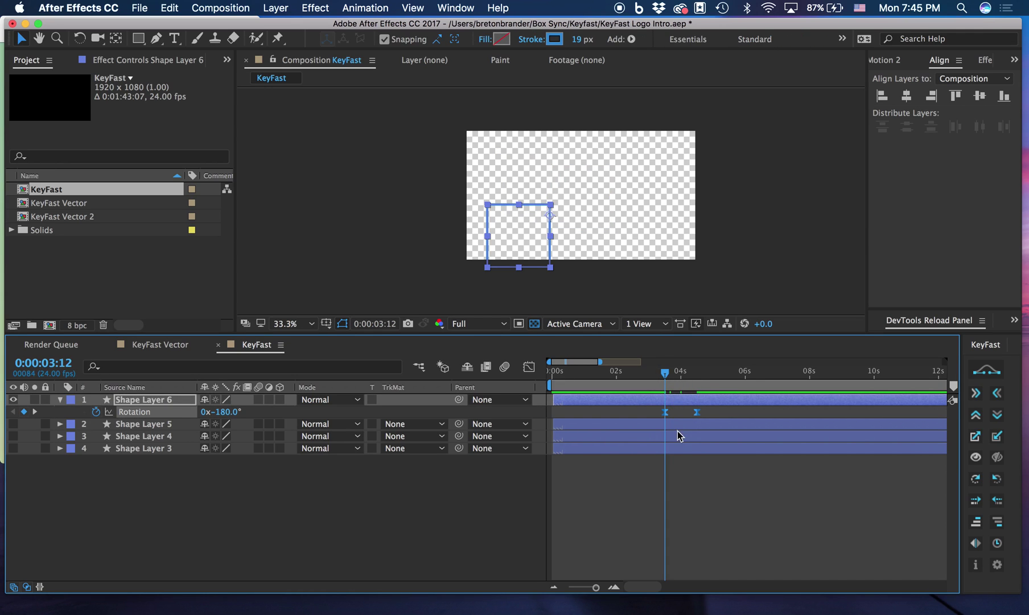
left_click(678, 424)
left_click(677, 448, "shift")
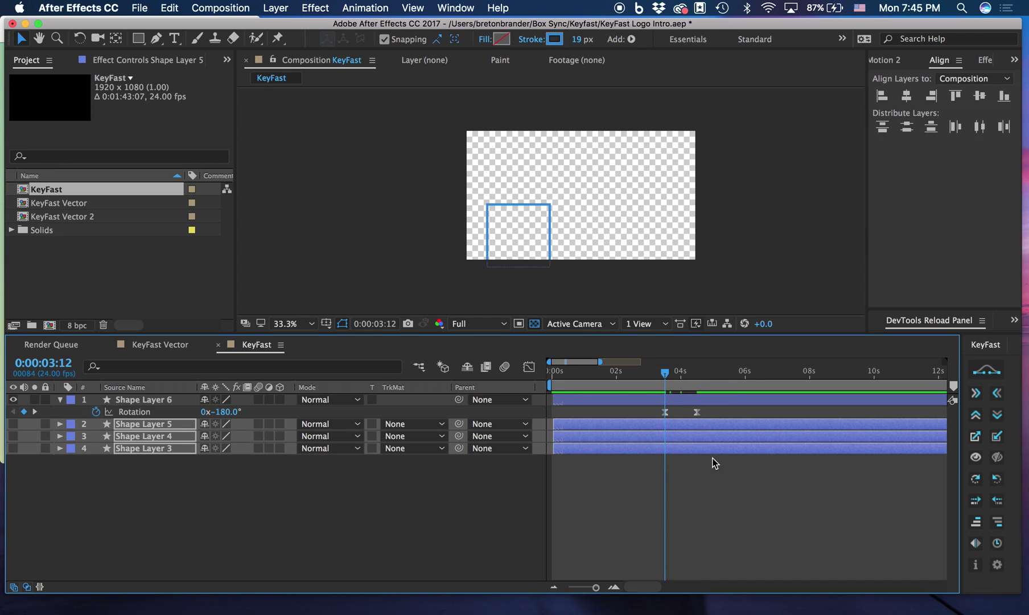
key("space")
key("space")
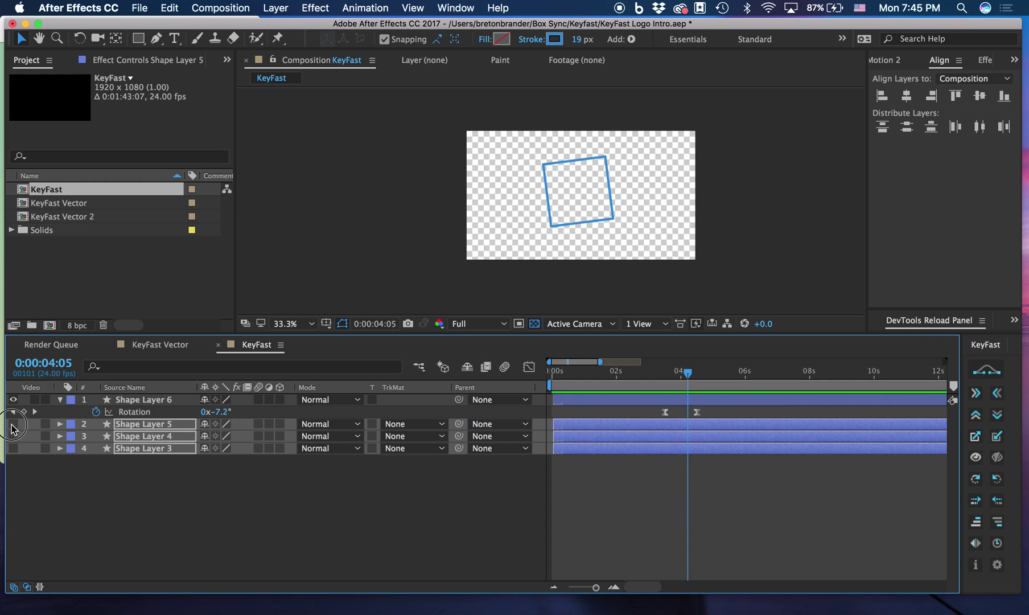
Show the other three squares, reveal all Rotation keyframes, try a keyframe stagger and undo
left_click(14, 425)
key("ctrl+a")
key("u")
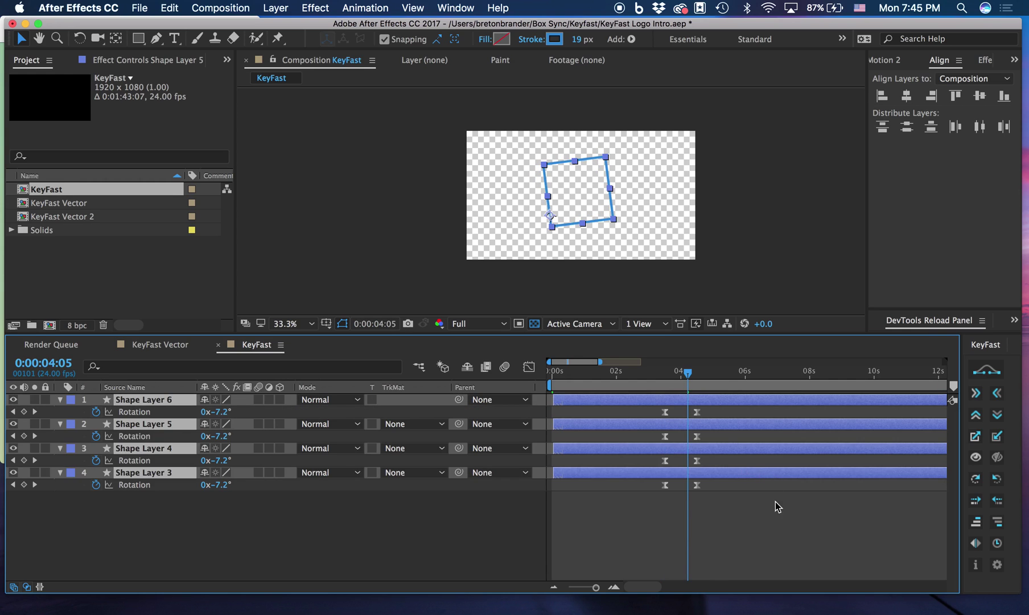
left_click_drag(767, 503, 576, 371)
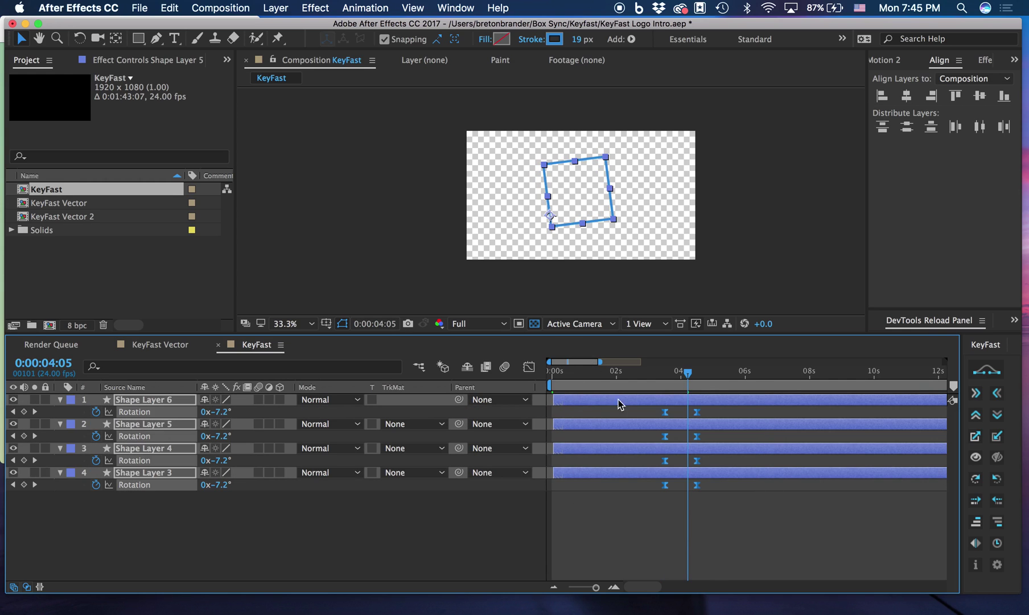
left_click(978, 522)
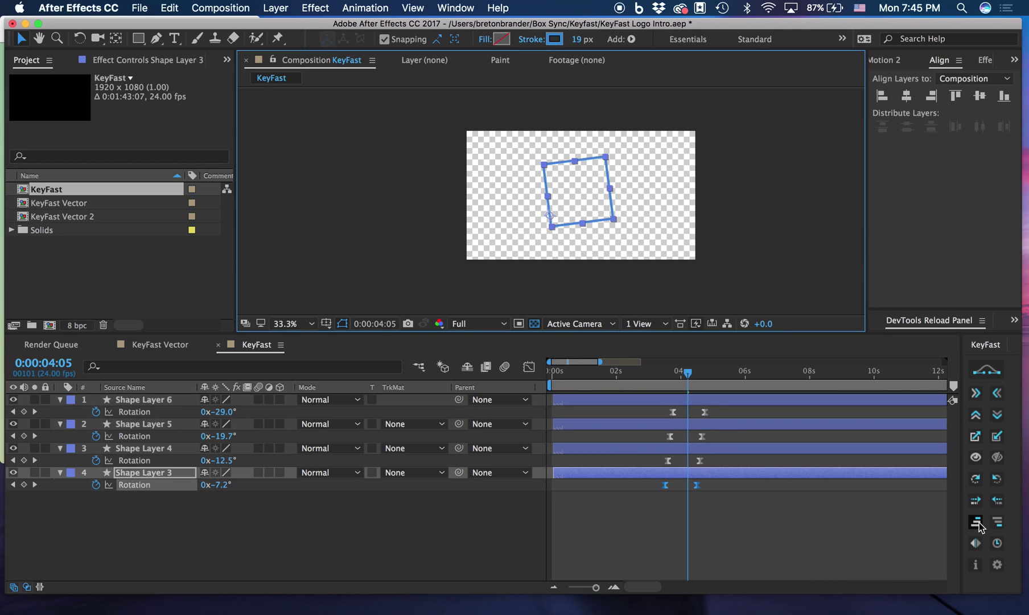
key("super+z")
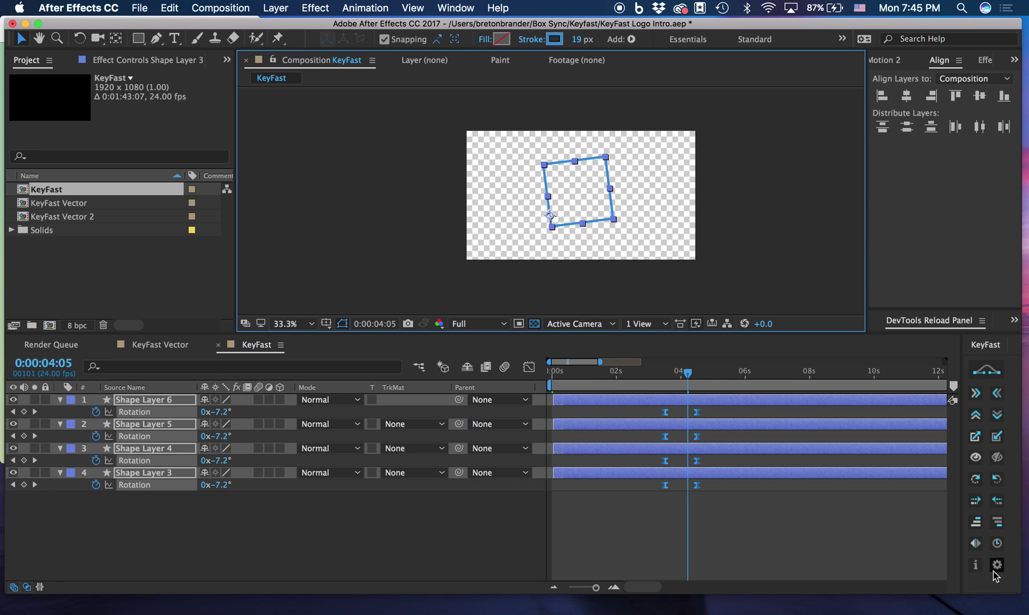
Change the stagger frame count in KeyFast Settings, retry the stagger, and undo it
left_click(997, 564)
left_click(466, 336)
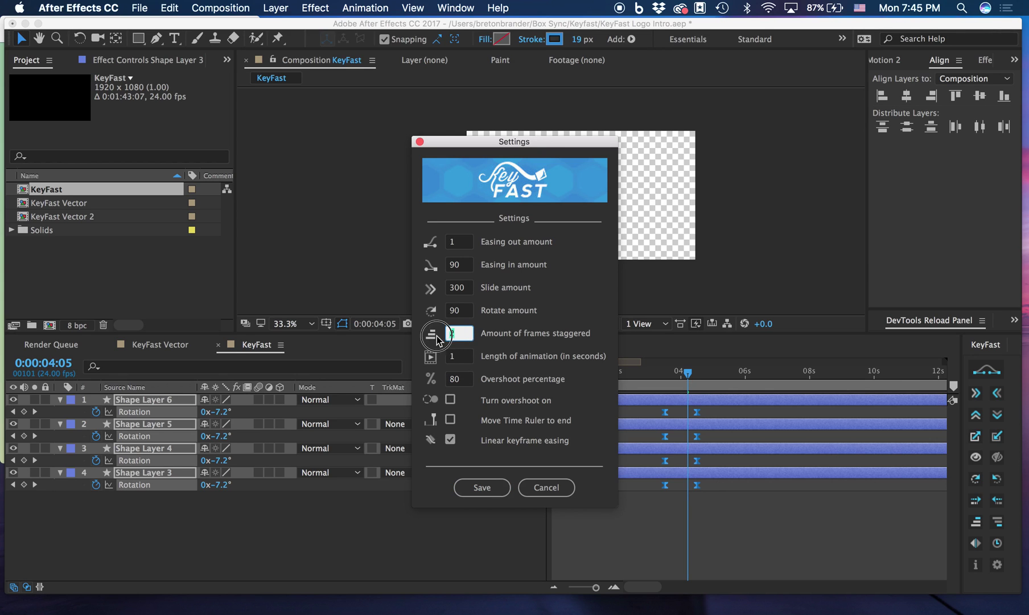
left_click(502, 481)
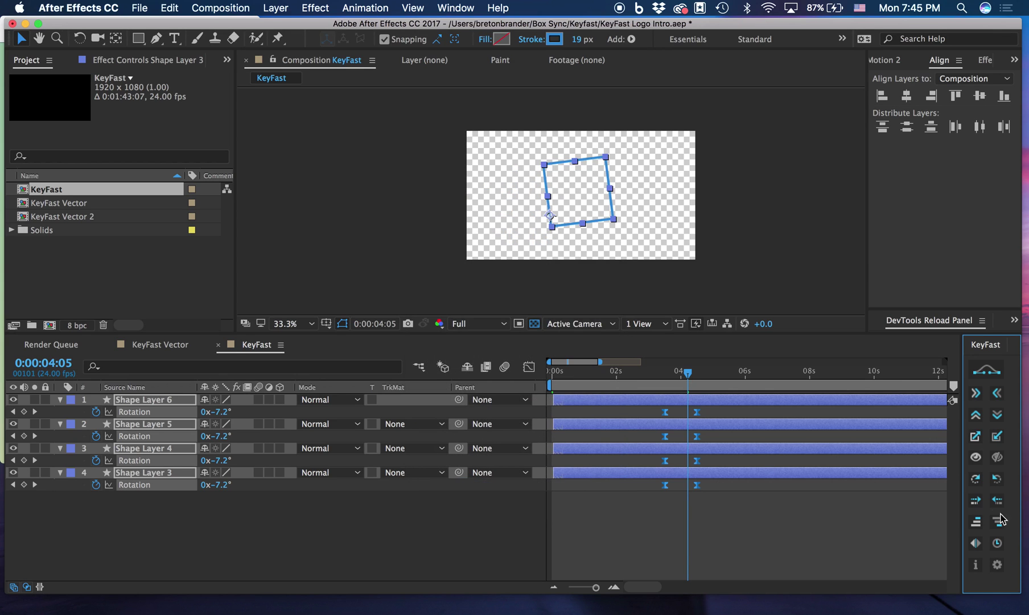
left_click(976, 522)
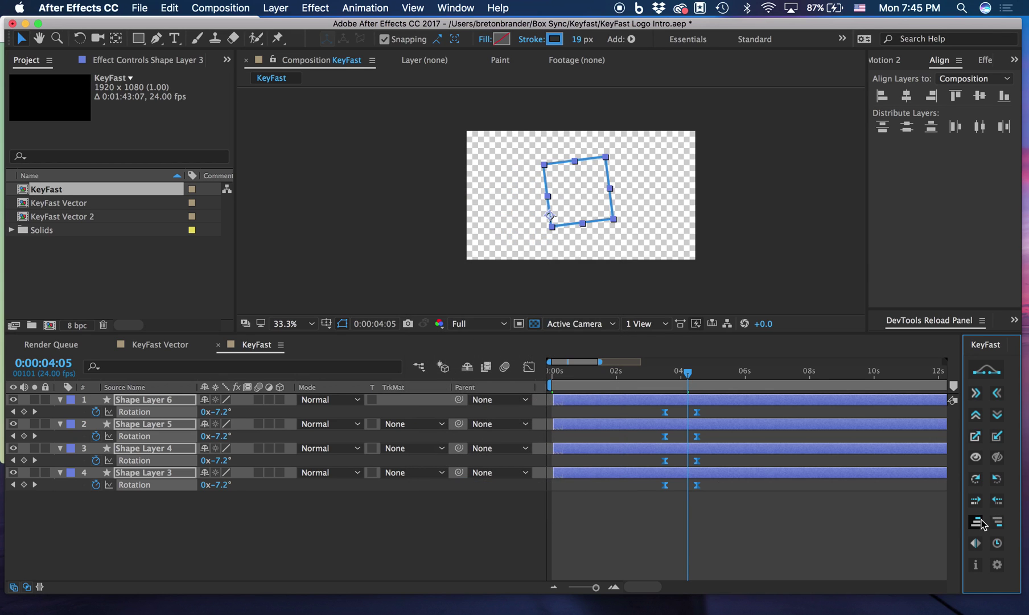
left_click(836, 526)
key("super+z")
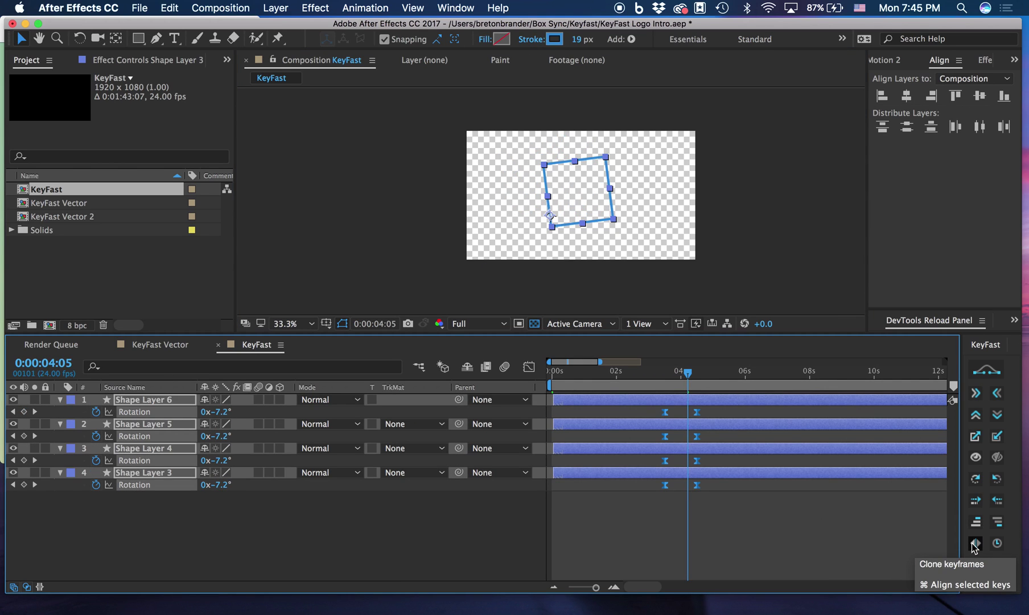
Stagger the rotation keyframes across the four layers and clone them at 9:07
left_click(976, 524, "super")
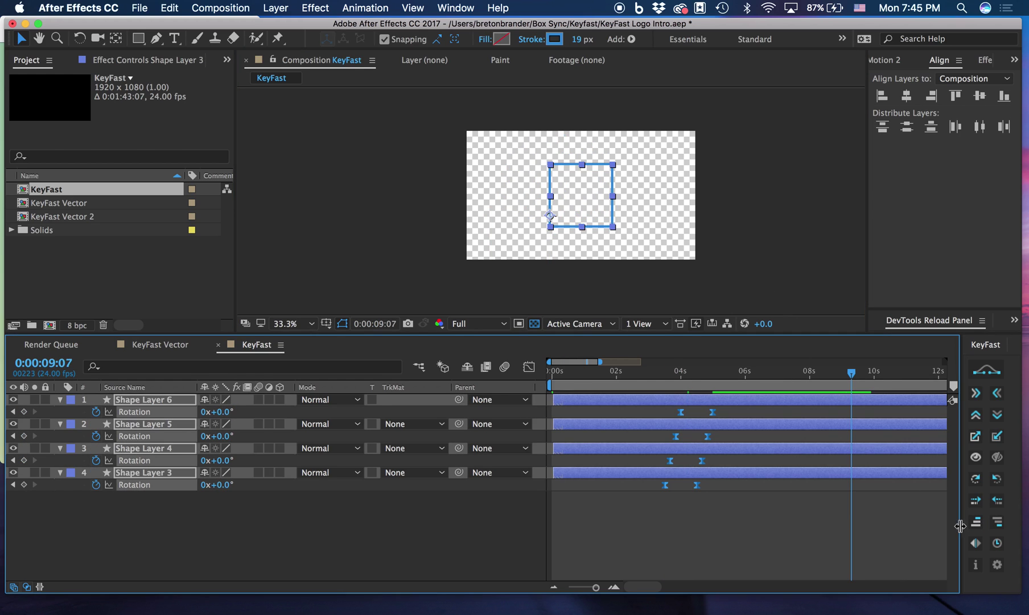
left_click(975, 543)
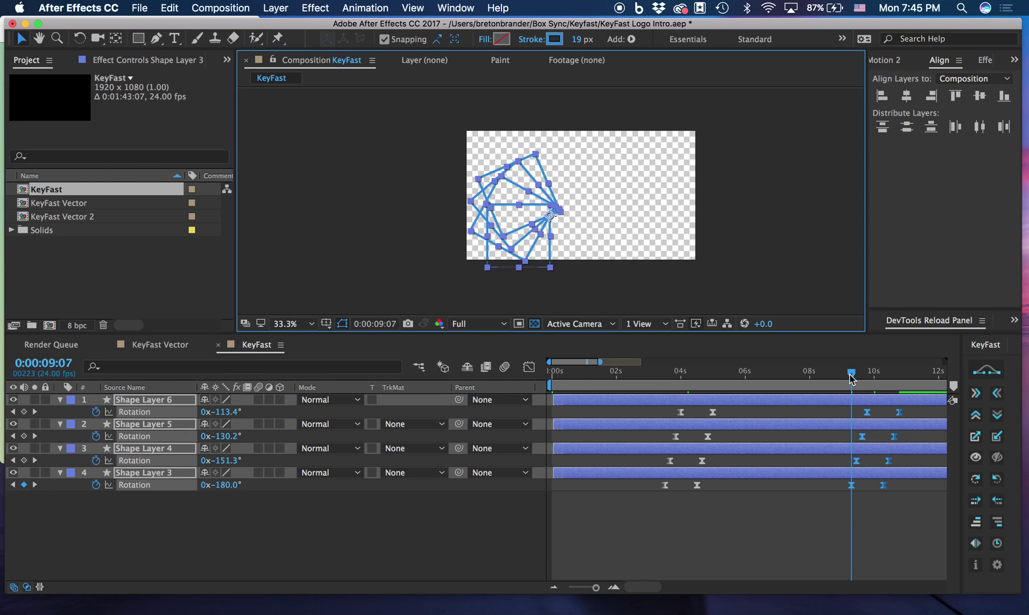
Try an aligned Command-clone of the keyframes, then undo it
left_click(975, 544)
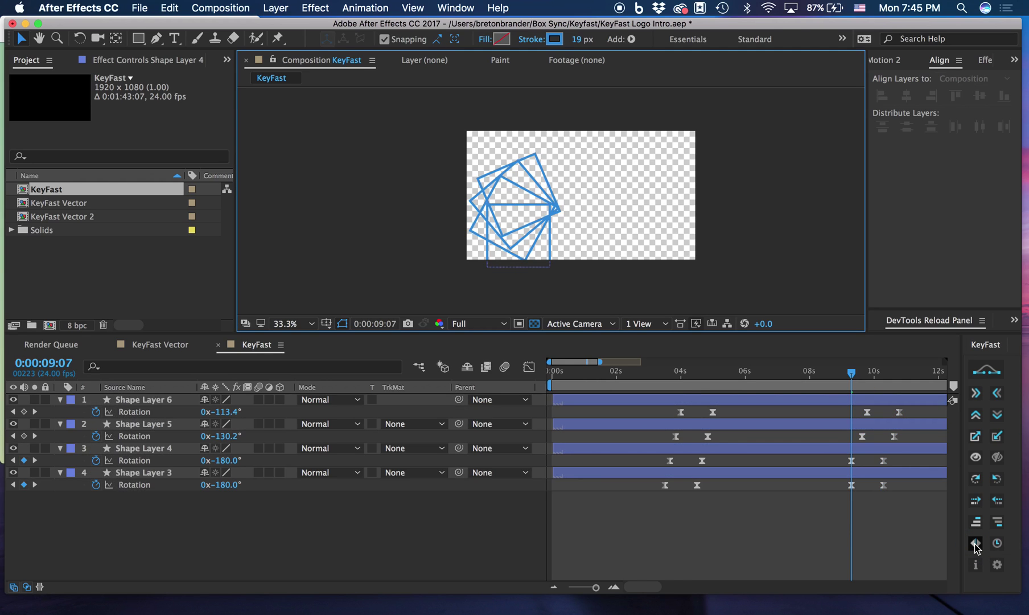
key("super+z")
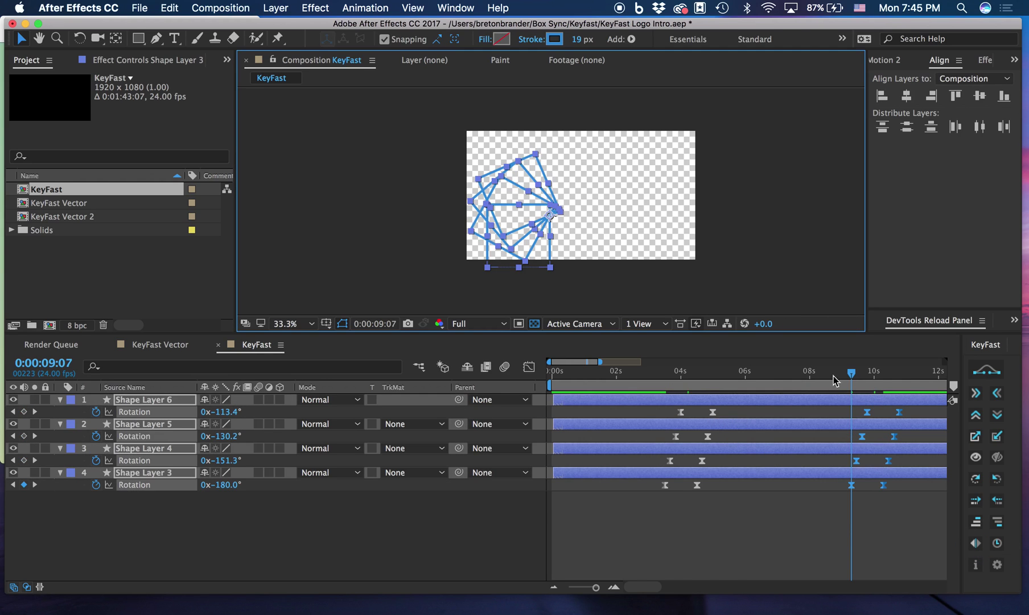
scroll(845, 454, "right", 5)
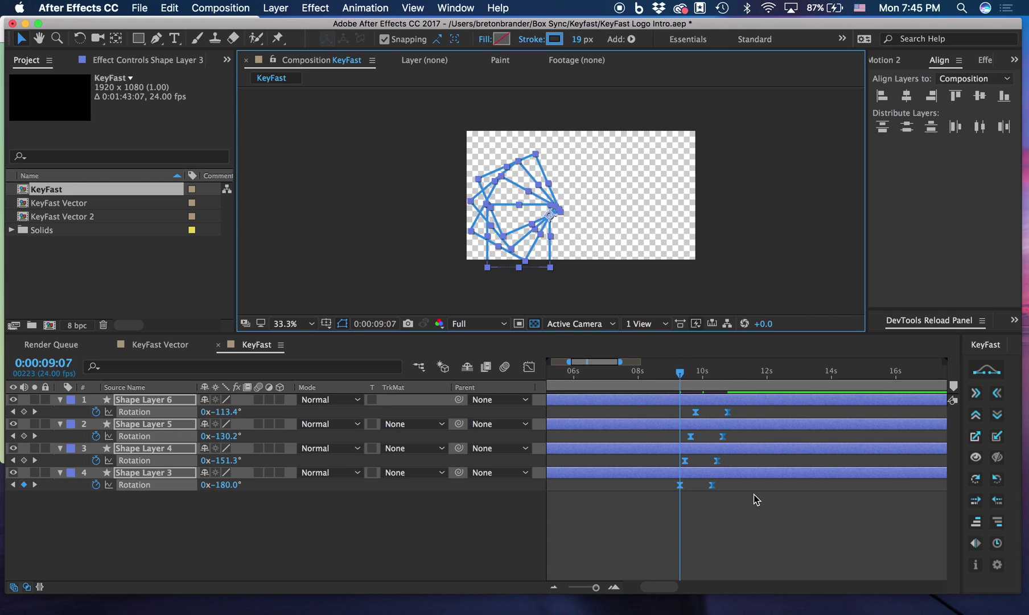
Undo the clone, paste the rotation keyframes, and move them back to about 7 seconds
key("super+z")
scroll(754, 499, "left", 5)
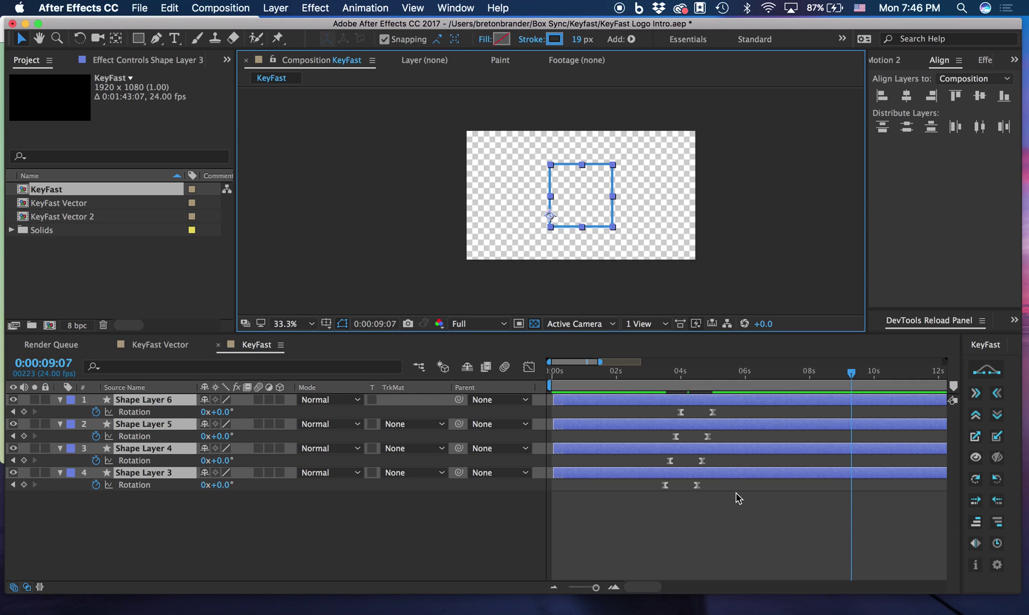
key("super+v")
scroll(817, 488, "right", 1)
left_click(653, 380)
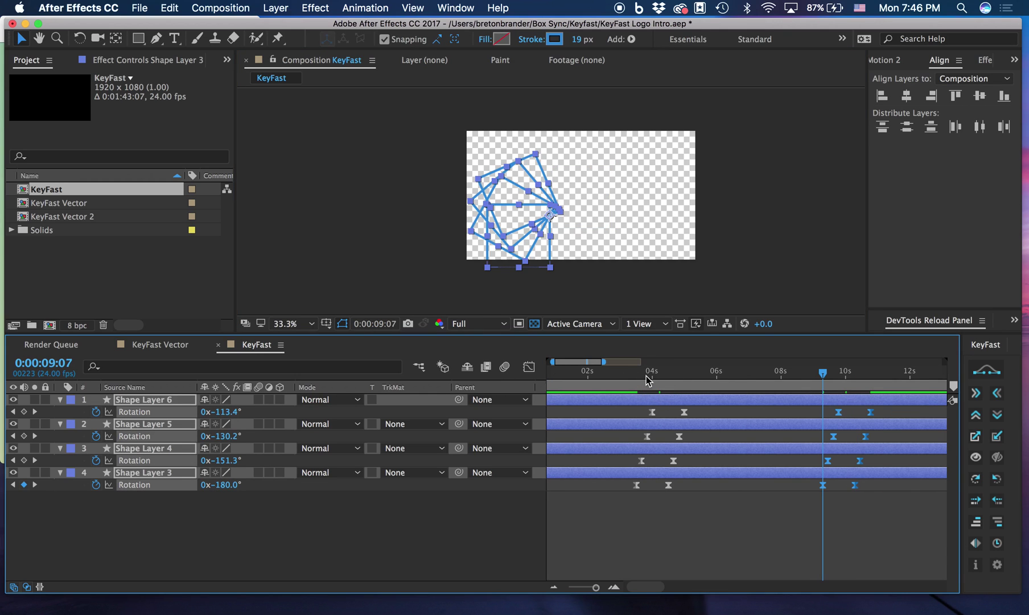
left_click_drag(839, 417, 760, 413)
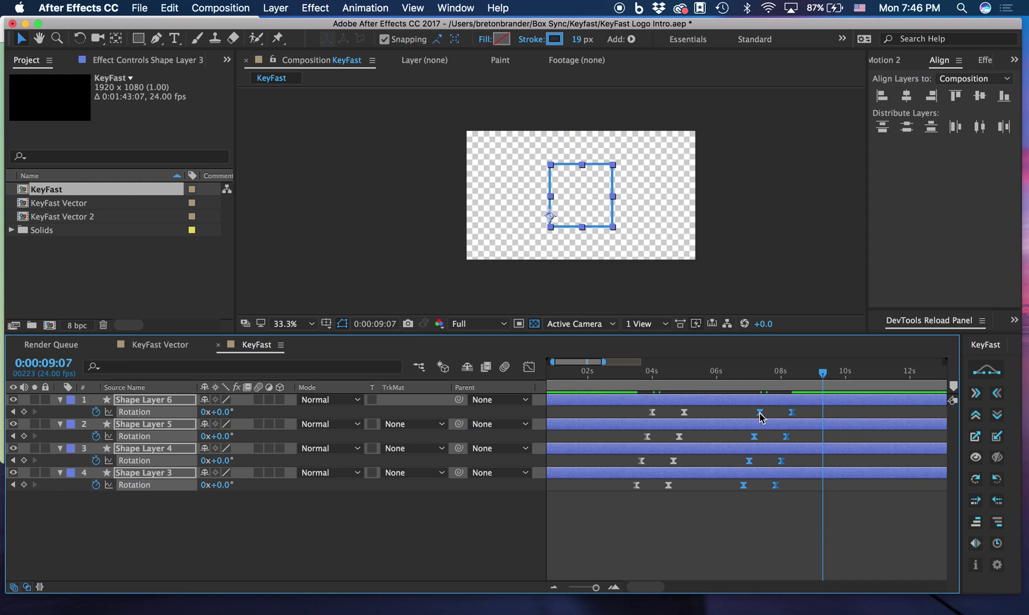
Preview the animation from about 3 seconds and from 6:17
left_click(641, 374)
key("space")
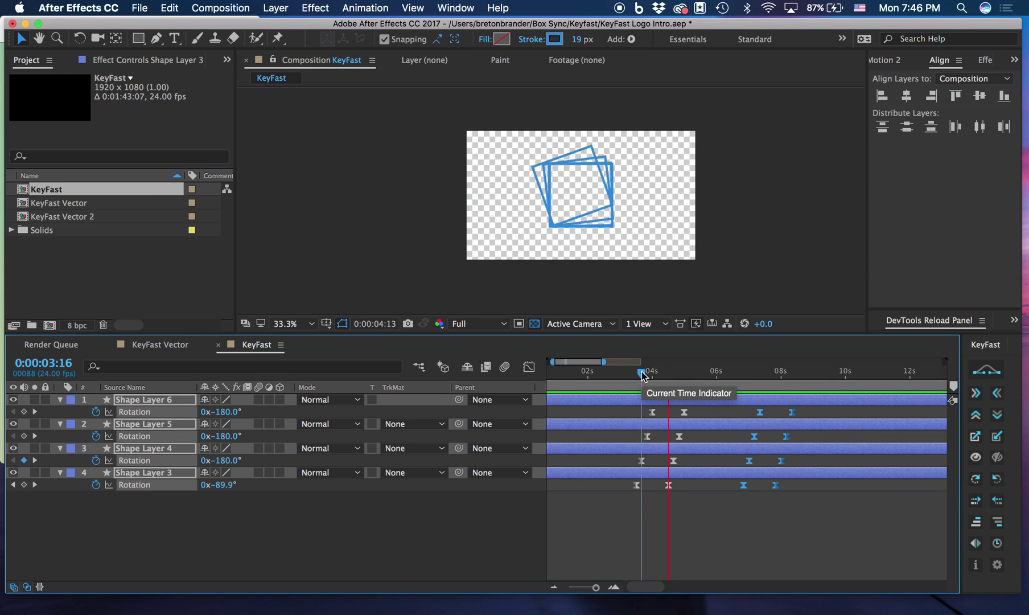
left_click(628, 372)
key("space")
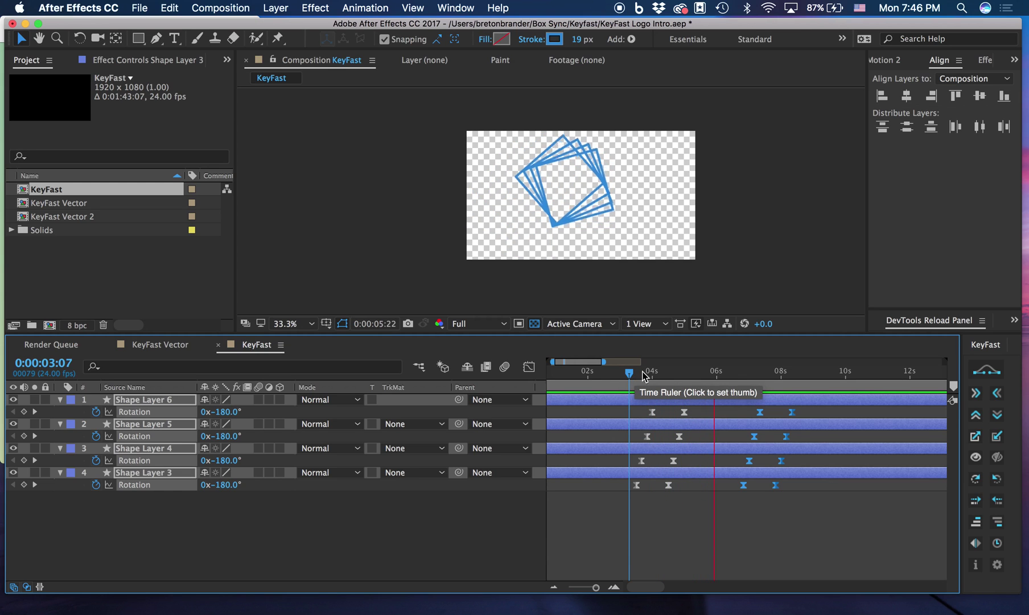
key("space")
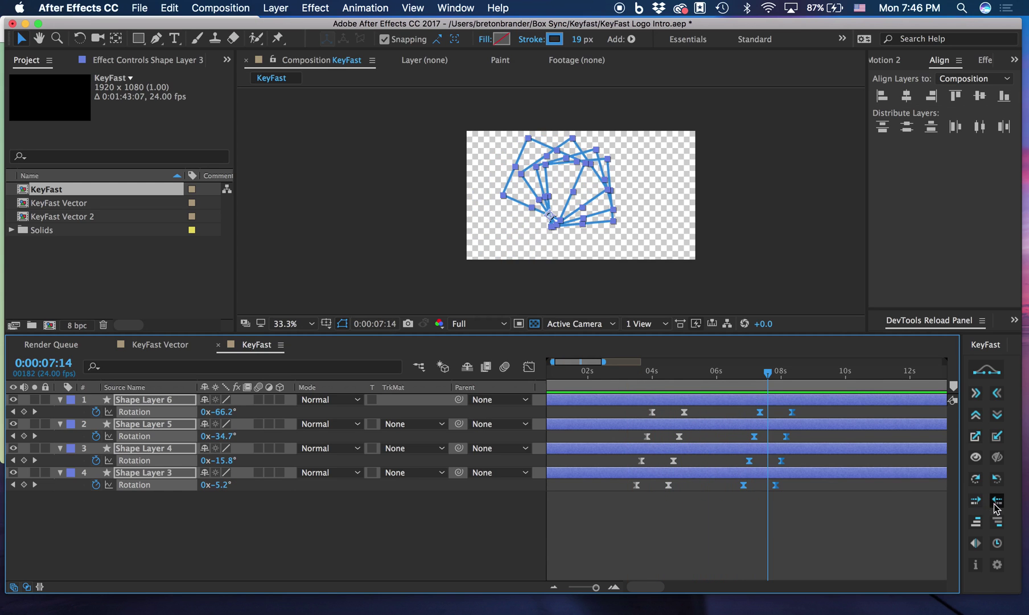
left_click(739, 375)
key("space")
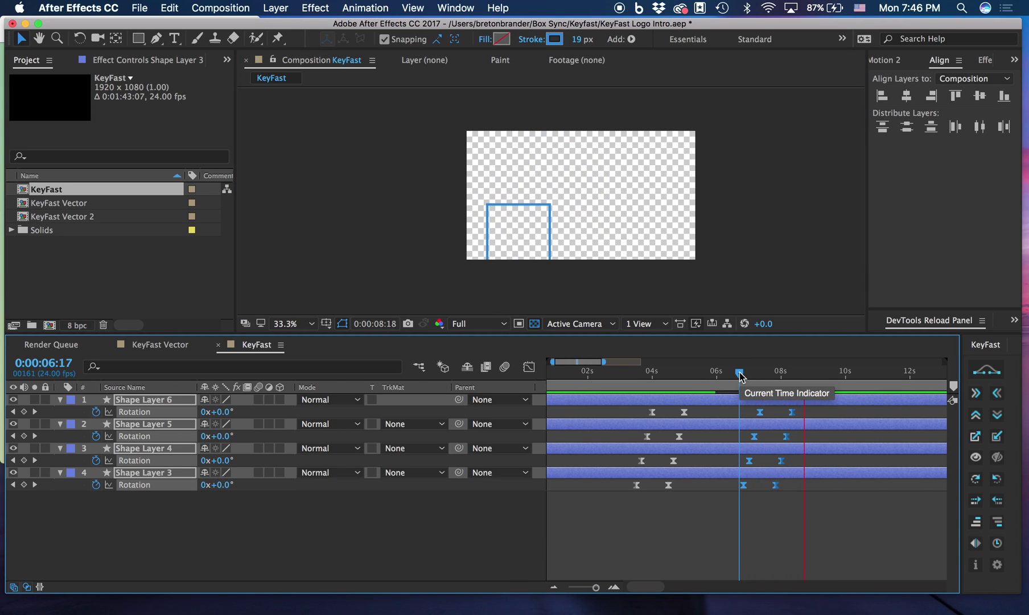
key("space")
key("space")
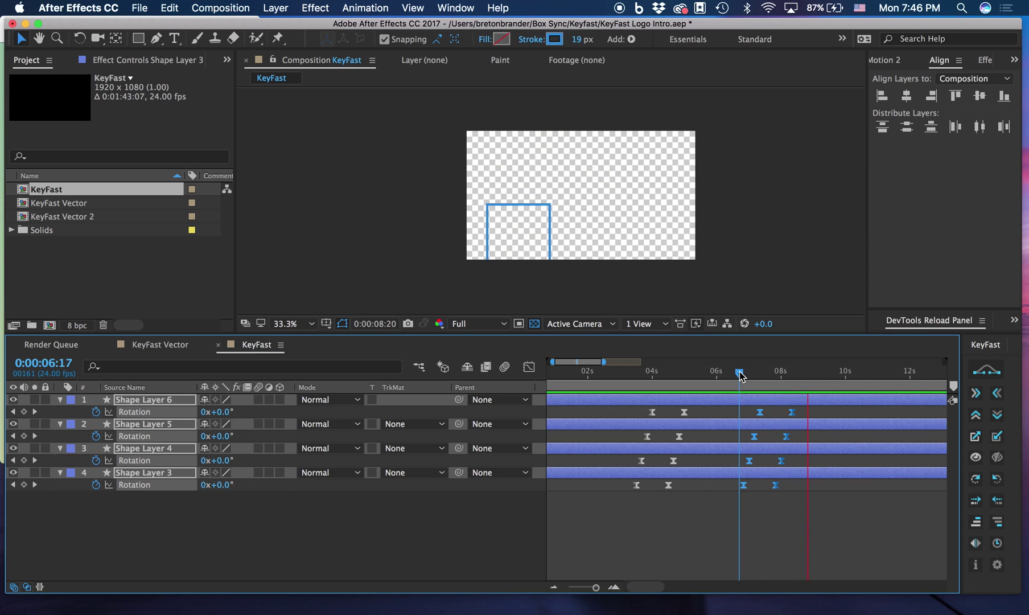
left_click_drag(740, 376, 629, 380)
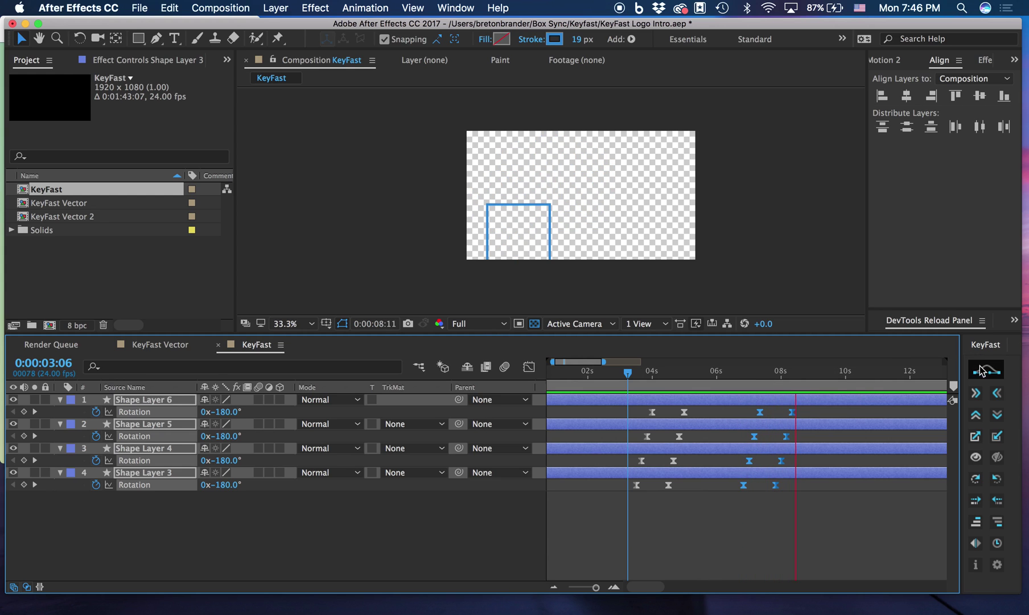
At about 6:22, time-reverse the pasted rotation keyframes and resave the KeyFast settings
left_click(752, 373)
left_click_drag(752, 373, 745, 377)
key("space")
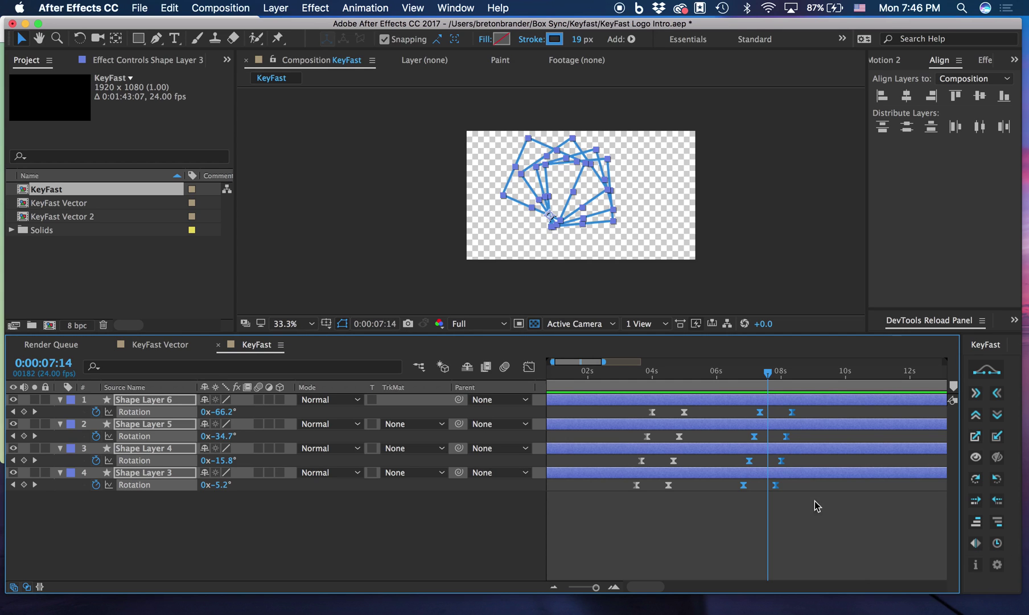
left_click(746, 389)
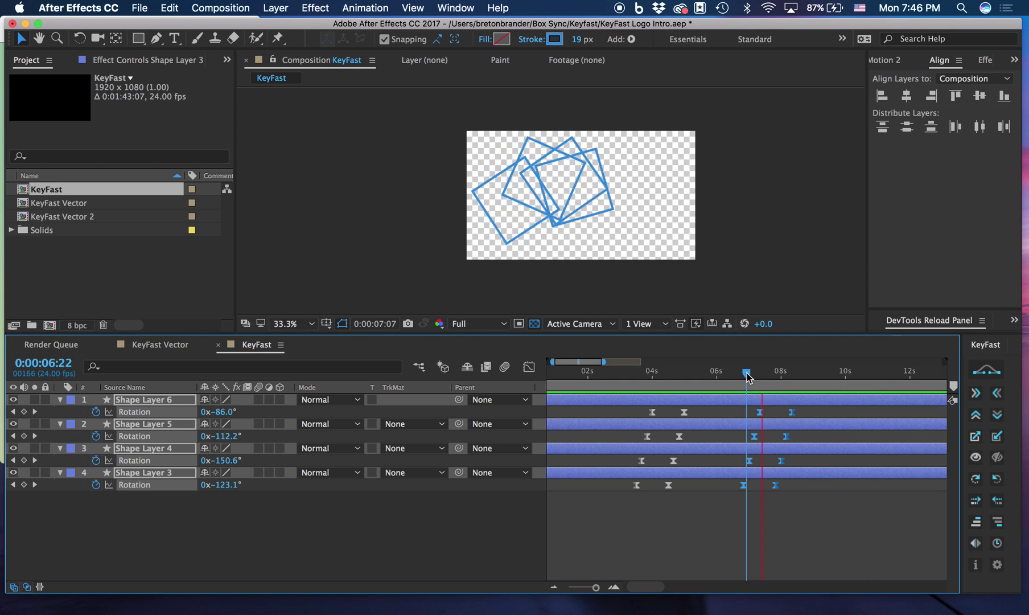
left_click(997, 543)
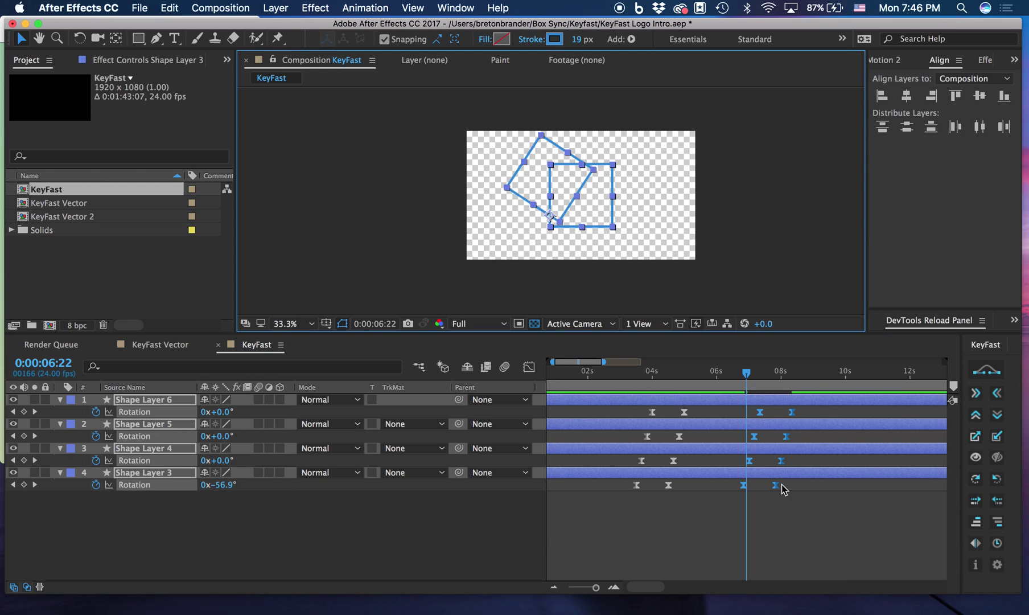
left_click(997, 564)
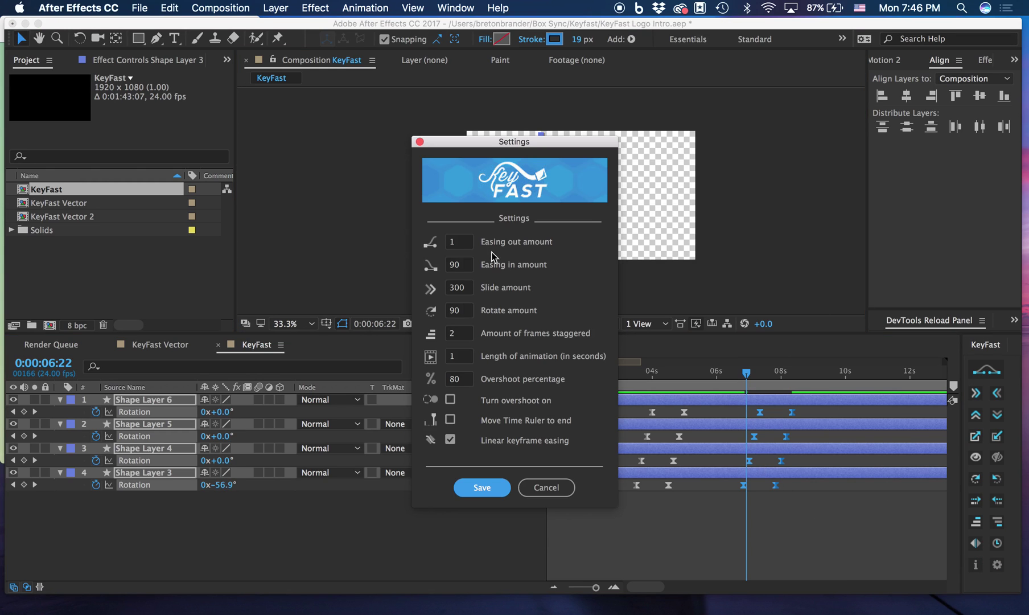
left_click(482, 487)
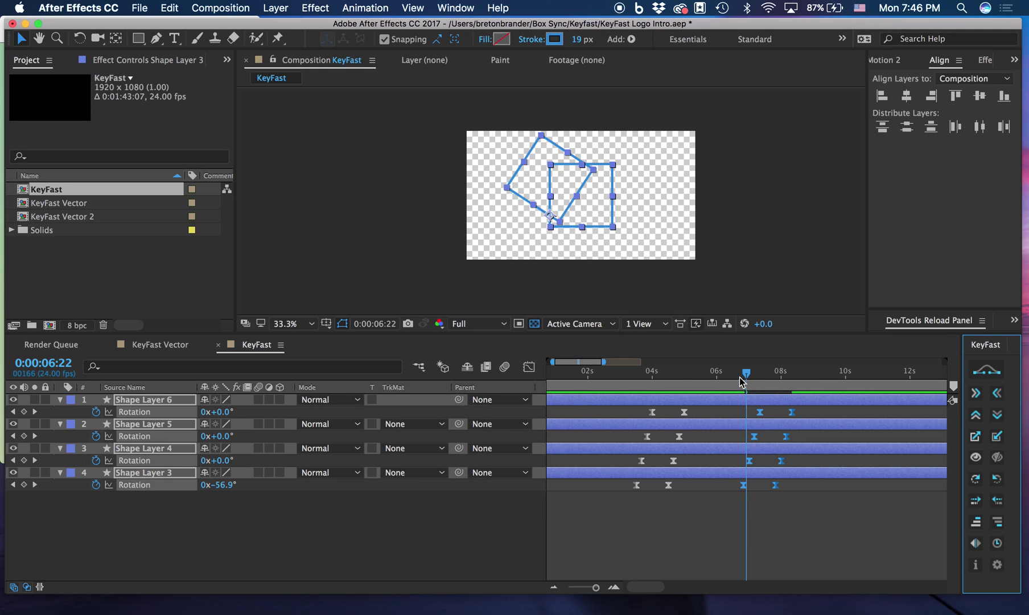
left_click_drag(741, 380, 640, 376)
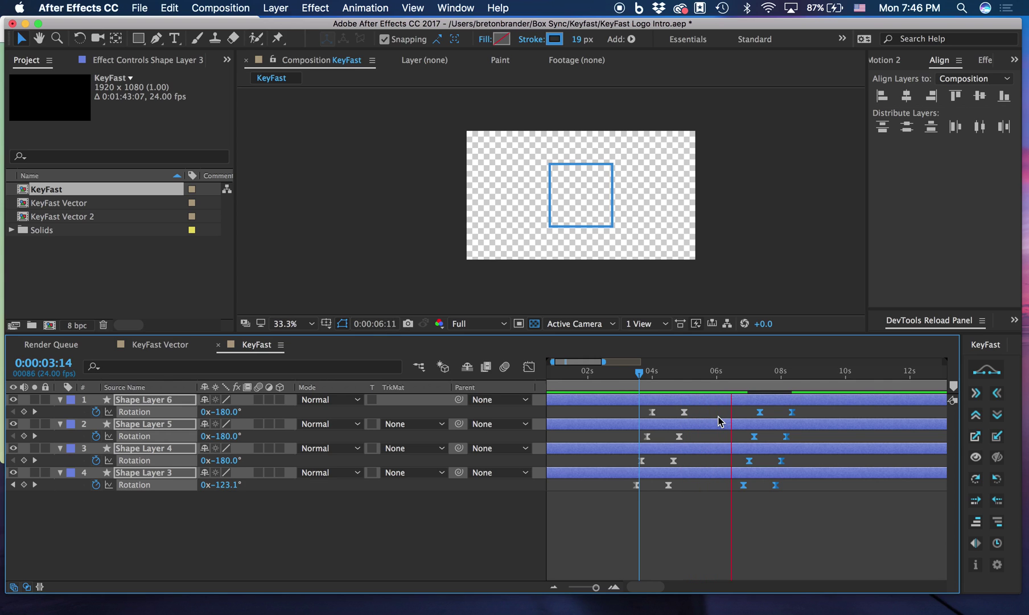
key("space")
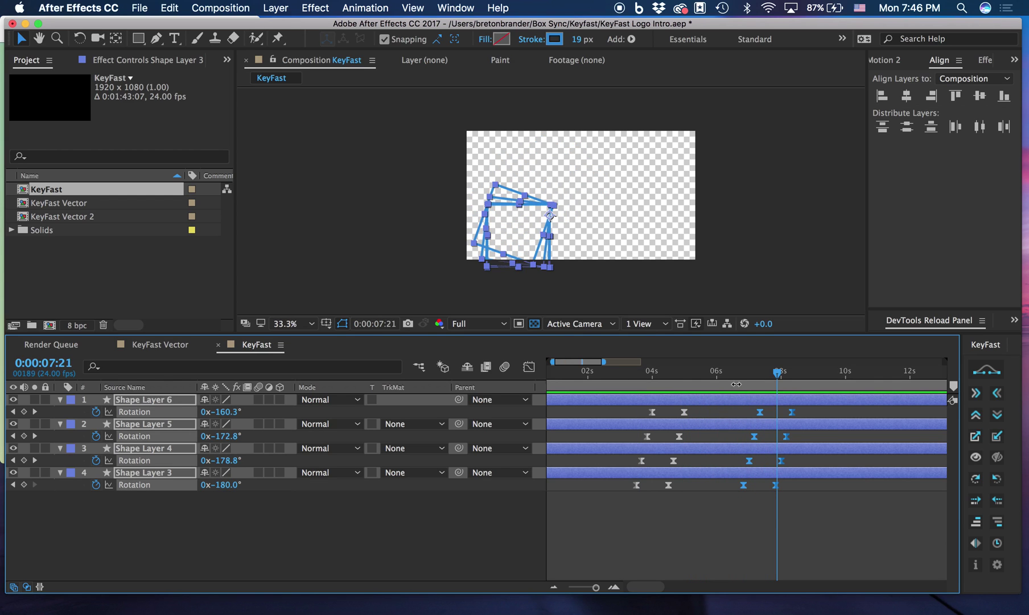
left_click_drag(745, 373, 674, 380)
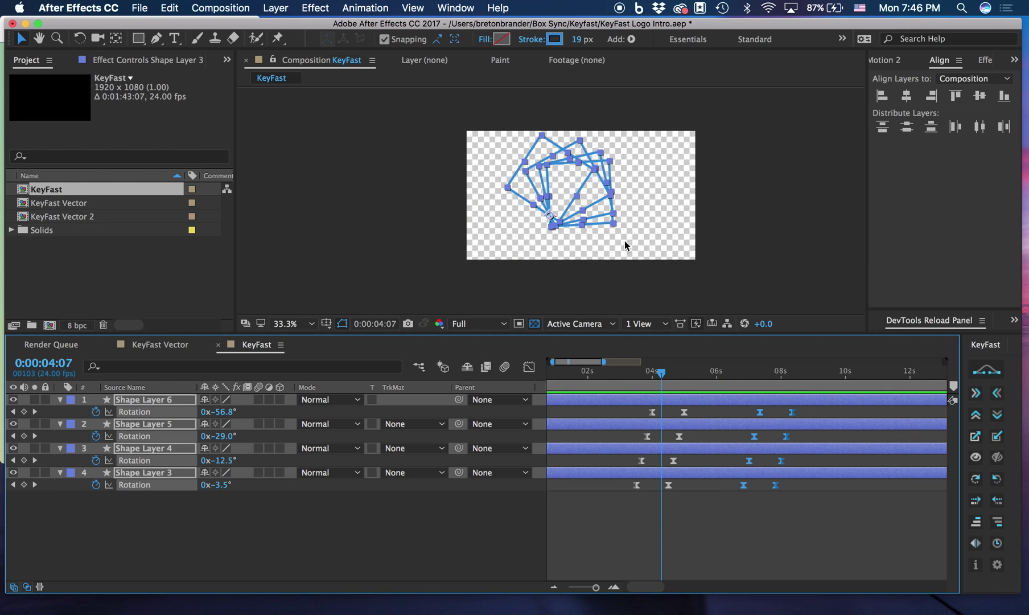